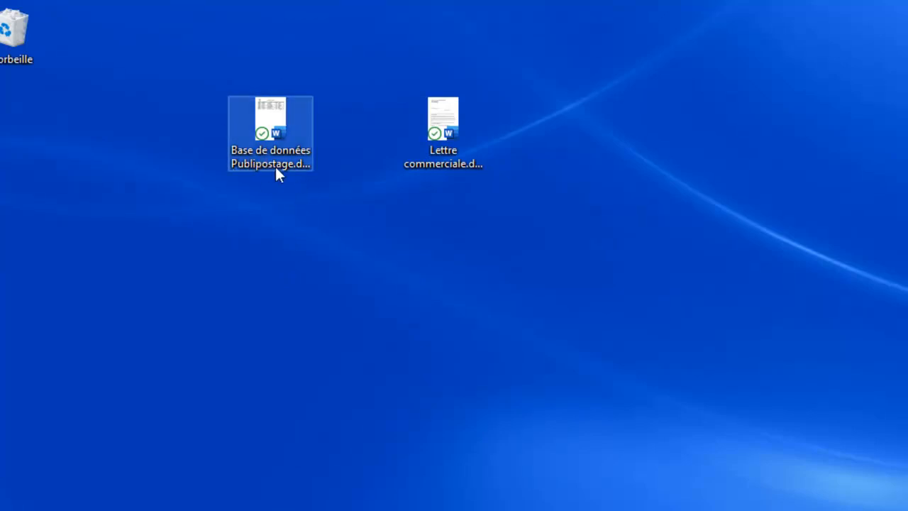
# Open Base de données Publipostage.docx from the desktop to view its table of prospects, then close the document
pyautogui.doubleClick(265, 134)
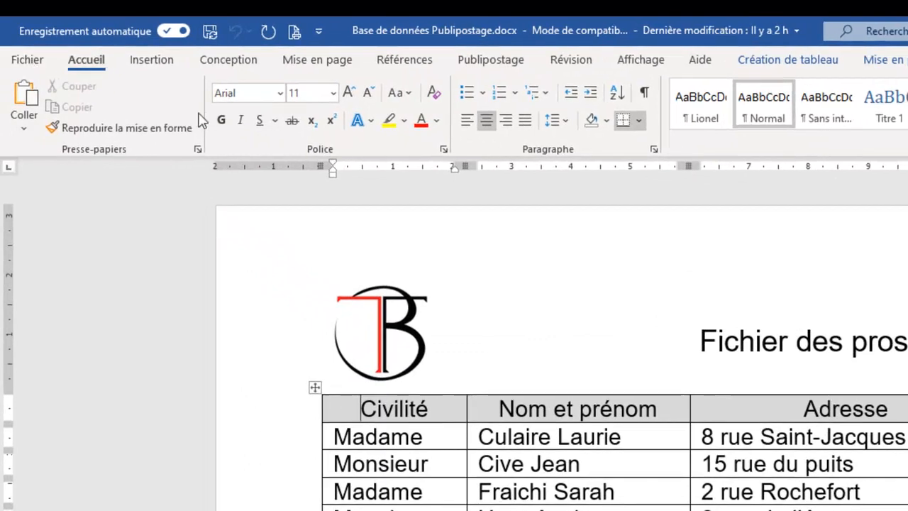
pyautogui.click(24, 62)
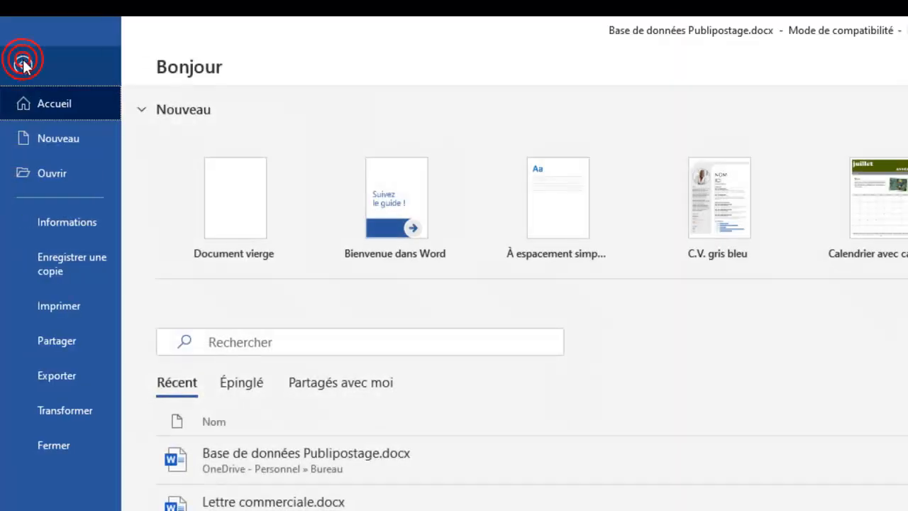
pyautogui.click(39, 446)
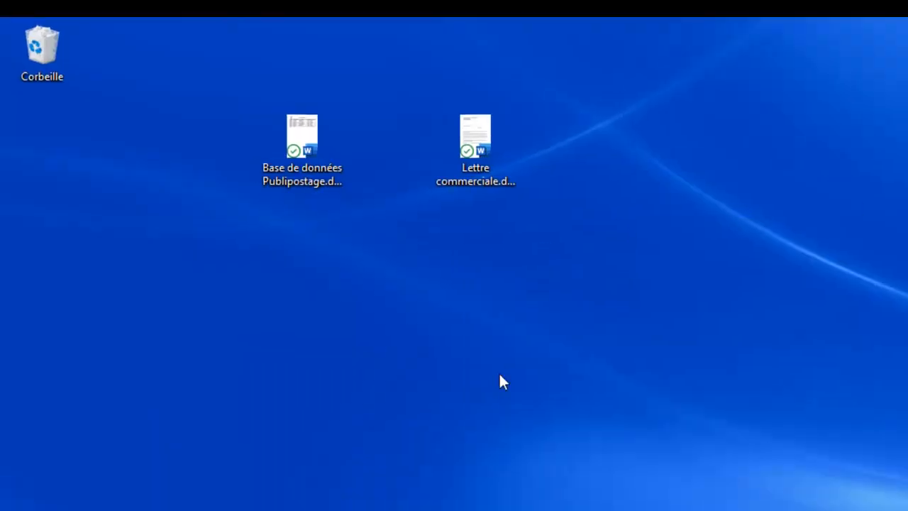
# Open Lettre commerciale.docx and read through the letter from the letterhead to the signature
pyautogui.doubleClick(566, 170)
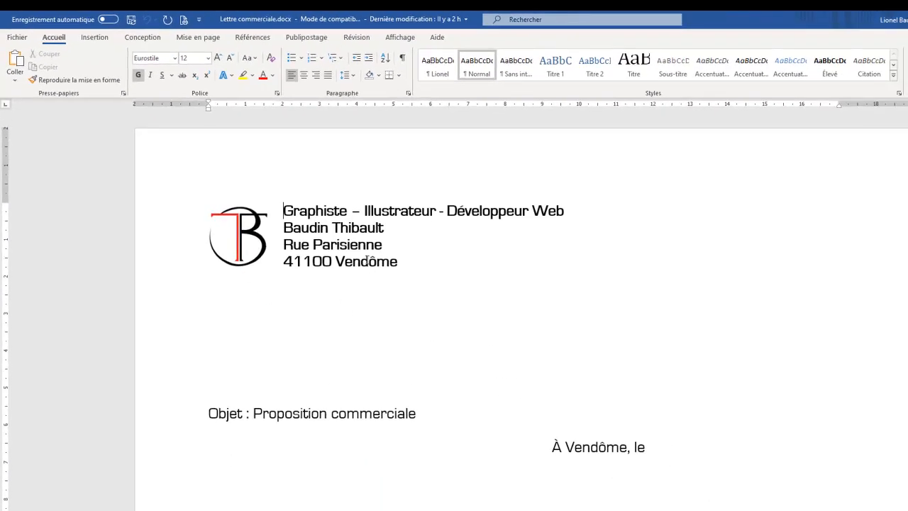
pyautogui.scroll(-1, 887, 366)
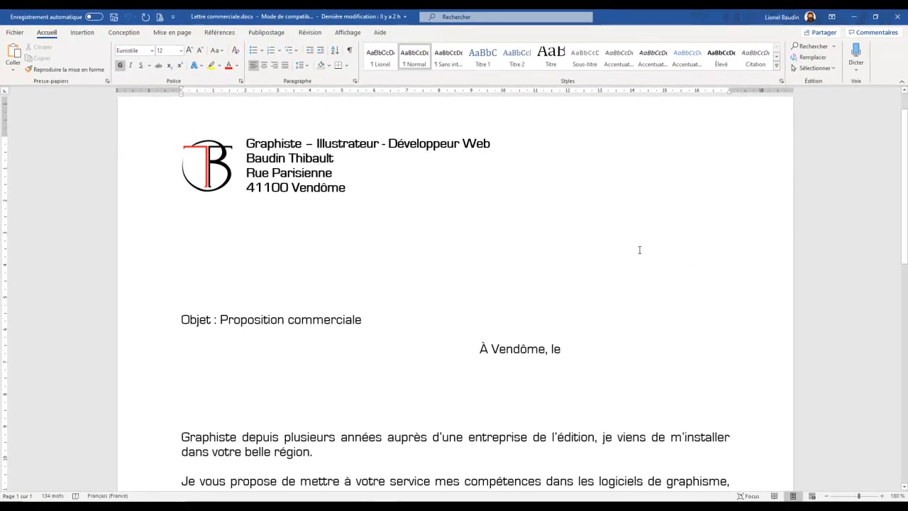
pyautogui.scroll(-2, 639, 250)
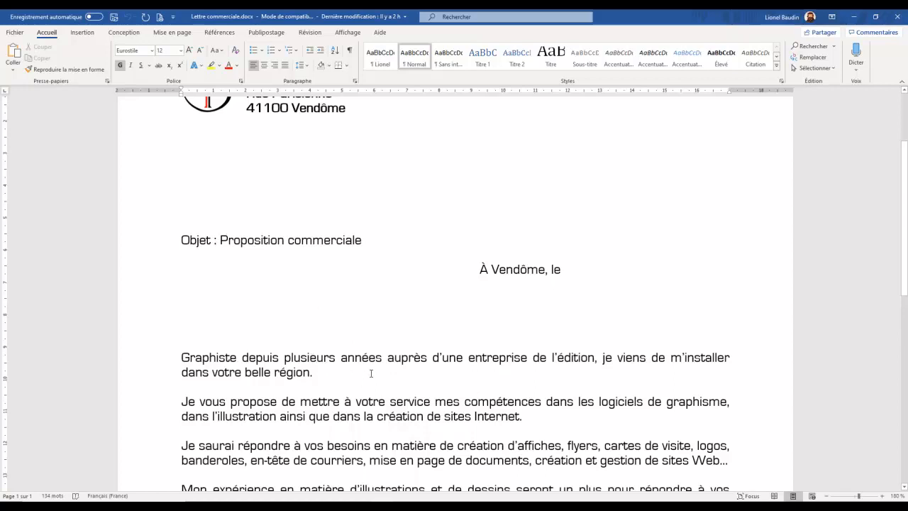
pyautogui.scroll(-3, 368, 373)
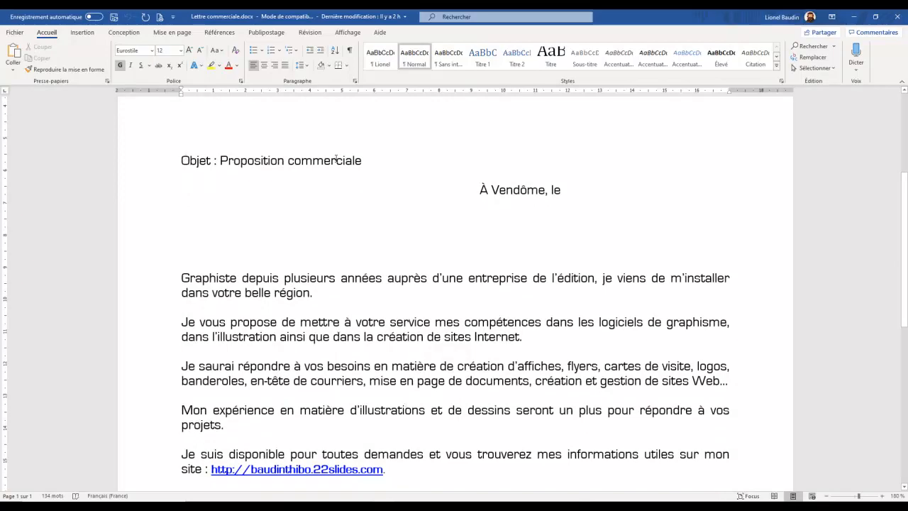
pyautogui.scroll(-4, 301, 303)
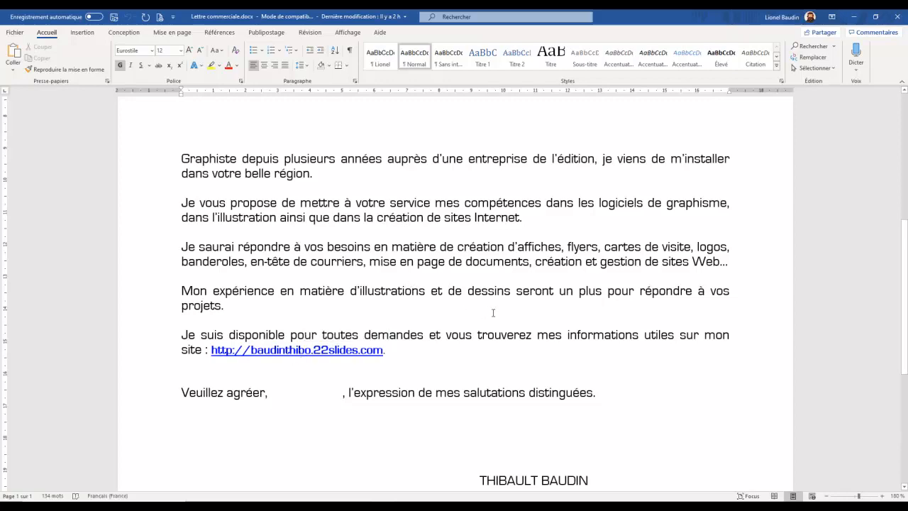
pyautogui.scroll(3, 583, 350)
pyautogui.scroll(1, 583, 350)
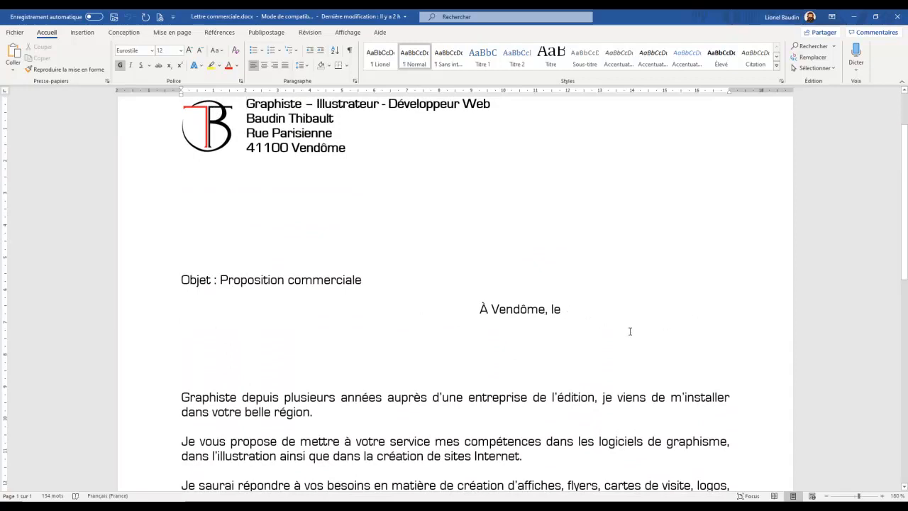
# Indent the first blank line below the sender's address with tab stops to about 10 cm
pyautogui.click(182, 189)
pyautogui.press('Tab')
pyautogui.press('Tab')
pyautogui.press('Tab')
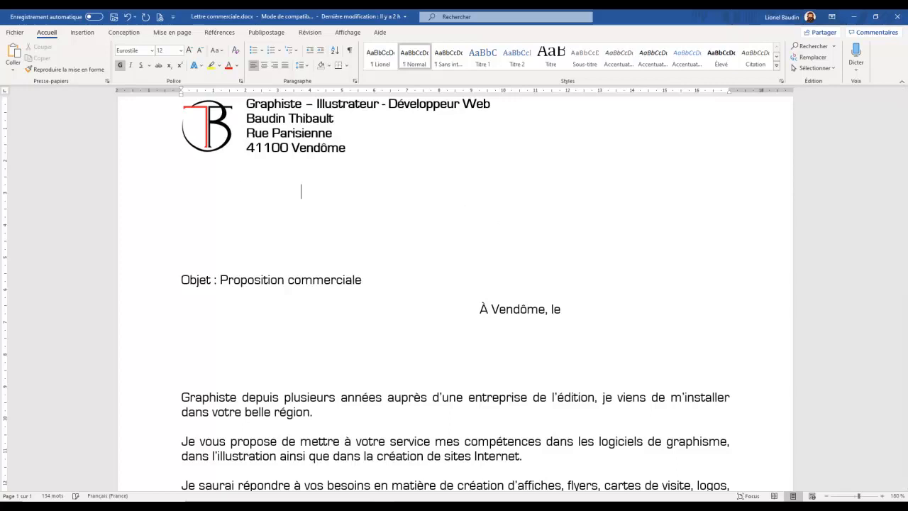
pyautogui.press('Tab')
pyautogui.press('Tab')
pyautogui.press('Tab')
pyautogui.press('Tab')
pyautogui.press('BackSpace')
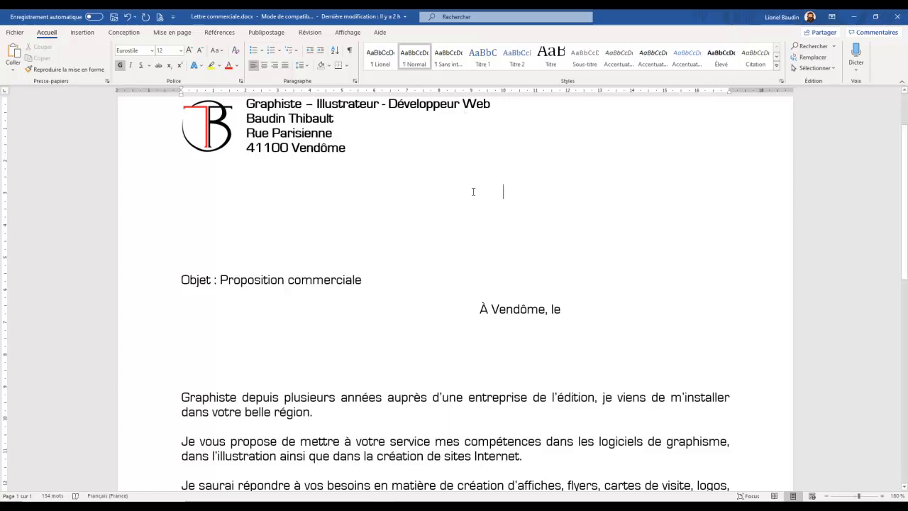
# Indent the second blank line of the recipient area with eight tab stops
pyautogui.click(237, 212)
pyautogui.press('Tab')
pyautogui.press('Tab')
pyautogui.press('Tab')
pyautogui.press('Tab')
pyautogui.press('Tab')
pyautogui.press('Tab')
pyautogui.press('Tab')
pyautogui.press('Tab')
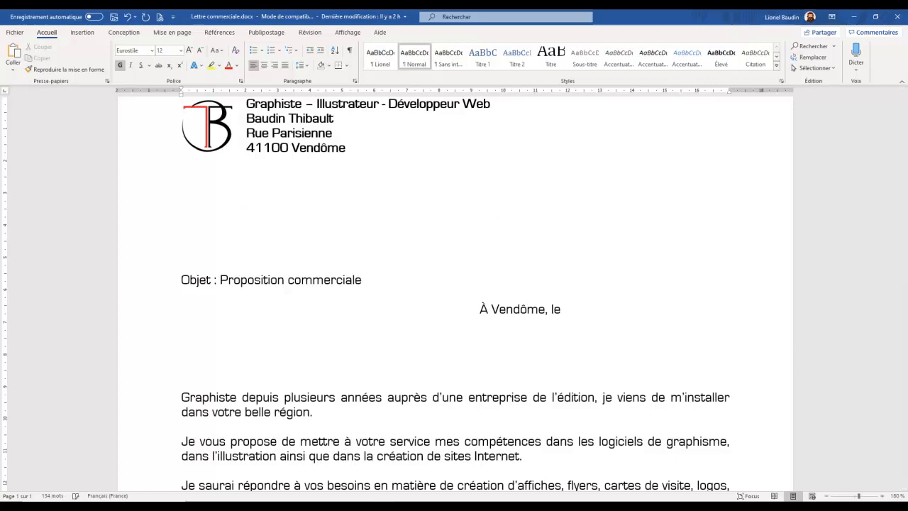
# Indent the third blank line of the recipient area with eight tab stops
pyautogui.click(181, 222)
pyautogui.press('Tab')
pyautogui.press('Tab')
pyautogui.press('Tab')
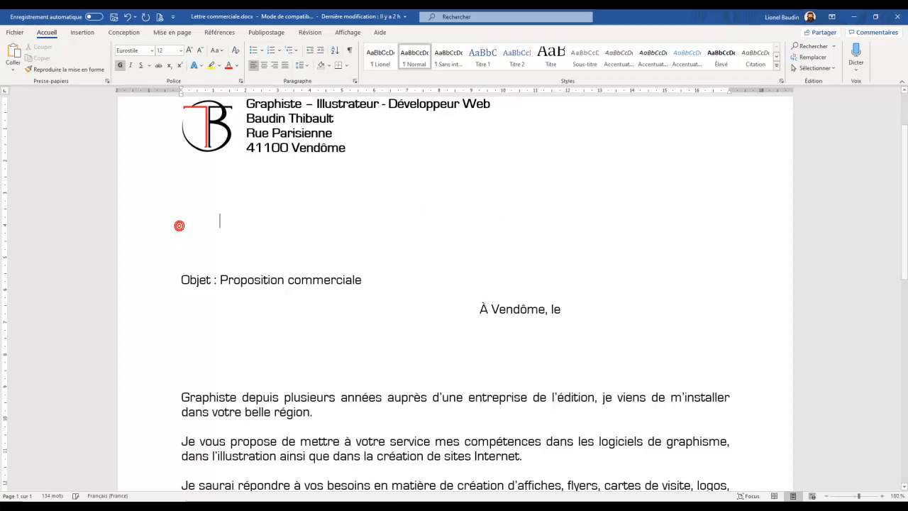
pyautogui.press('Tab')
pyautogui.press('Tab')
pyautogui.press('Tab')
pyautogui.press('Tab')
pyautogui.press('Tab')
# Check the blank line above the letter's body and the gap after "Veuillez agréer," in the closing sentence
pyautogui.click(182, 370)
pyautogui.scroll(-3, 205, 333)
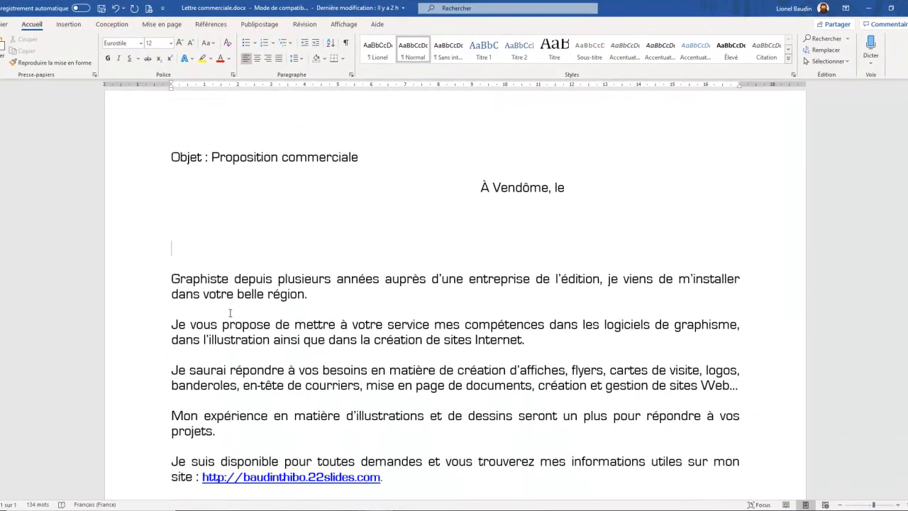
pyautogui.scroll(-4, 233, 293)
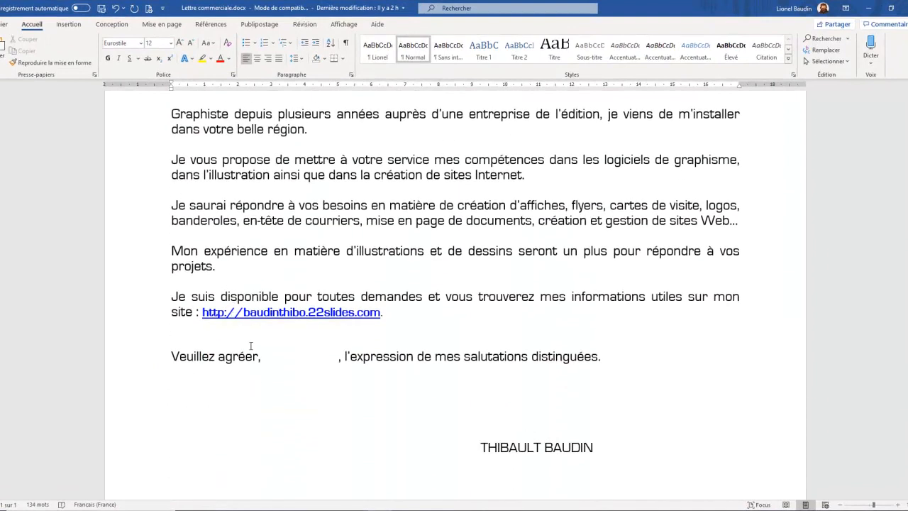
pyautogui.click(267, 357)
pyautogui.scroll(9, 313, 280)
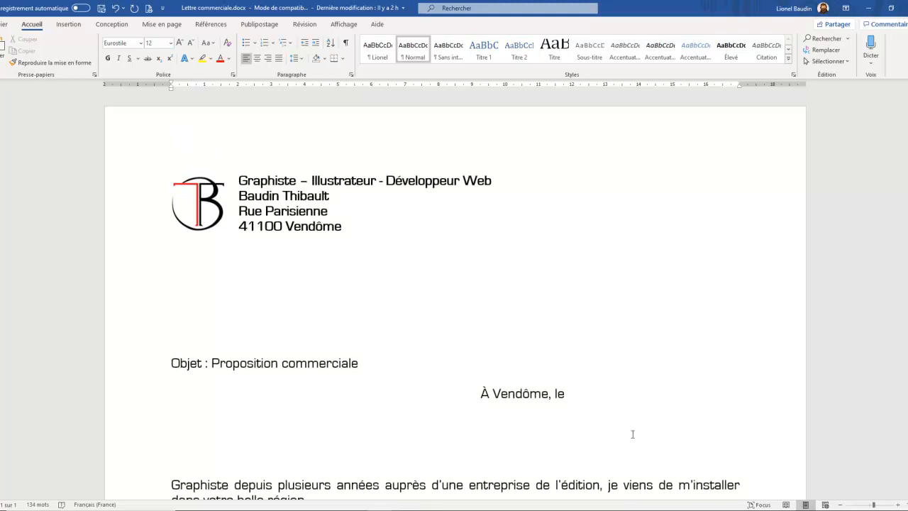
# Insert the date after "À Vendôme, le" in the format "2 février 2020", without automatic updating
pyautogui.click(579, 397)
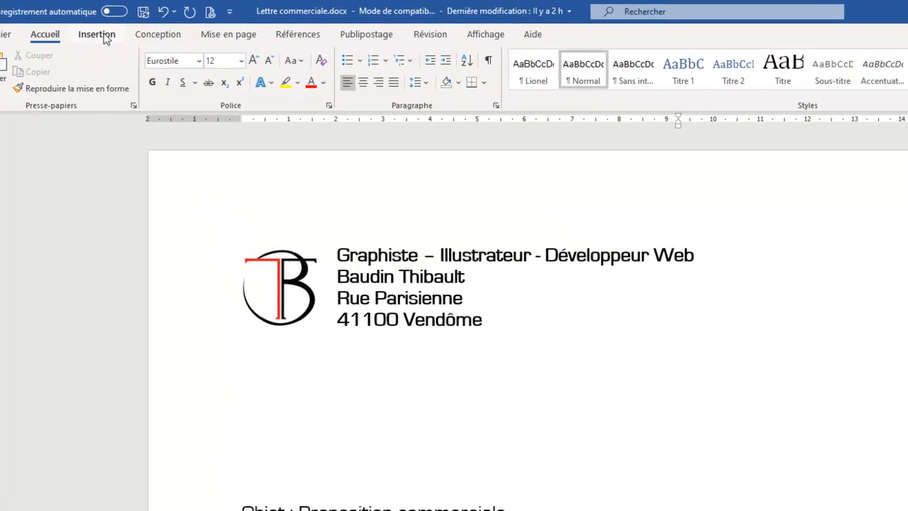
pyautogui.click(99, 35)
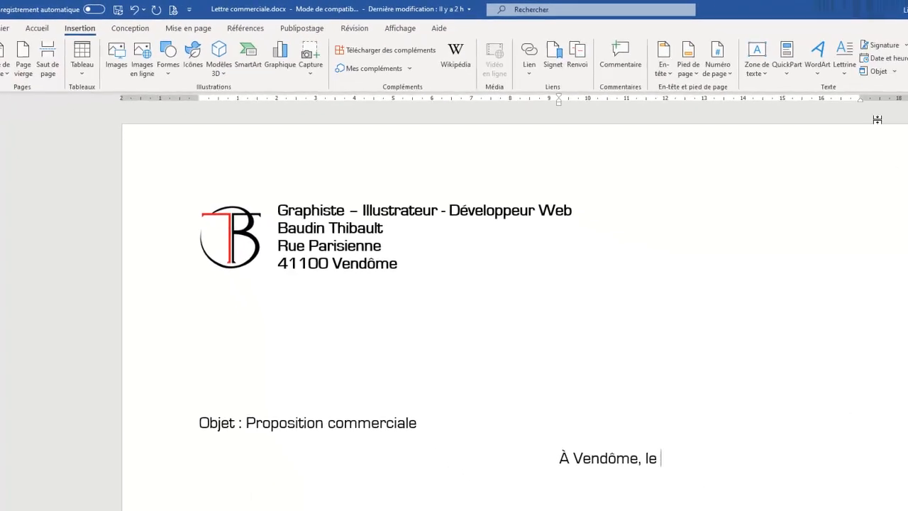
pyautogui.click(899, 59)
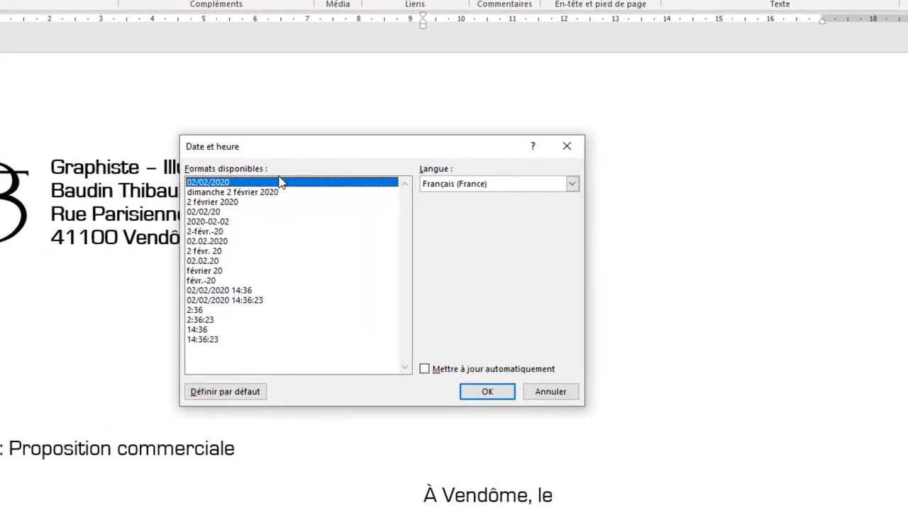
pyautogui.click(233, 202)
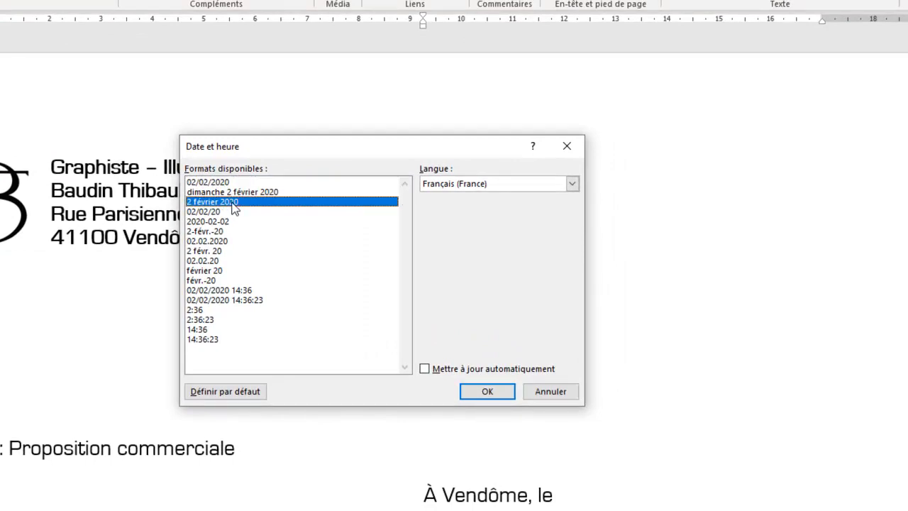
pyautogui.click(497, 399)
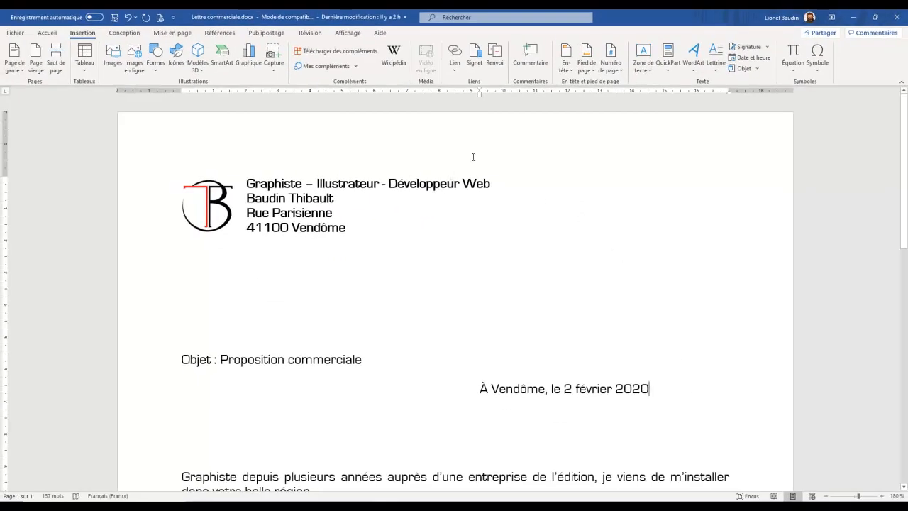
# Use the existing list Base de données Publipostage.docx from the Bureau folder as the mail merge recipients
pyautogui.click(266, 32)
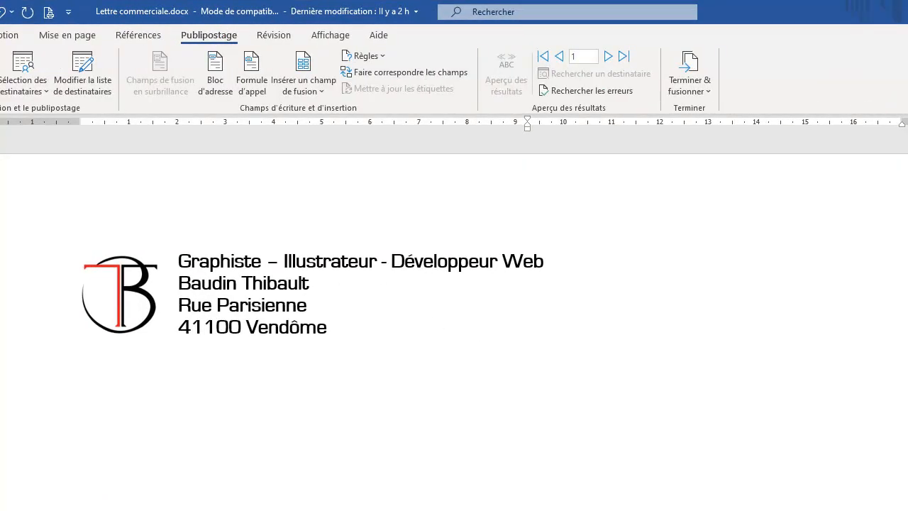
pyautogui.click(45, 92)
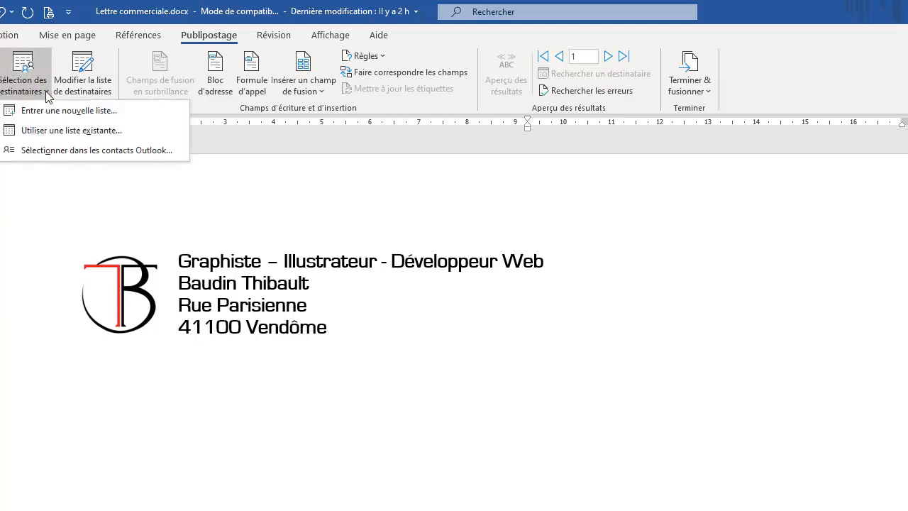
pyautogui.click(63, 129)
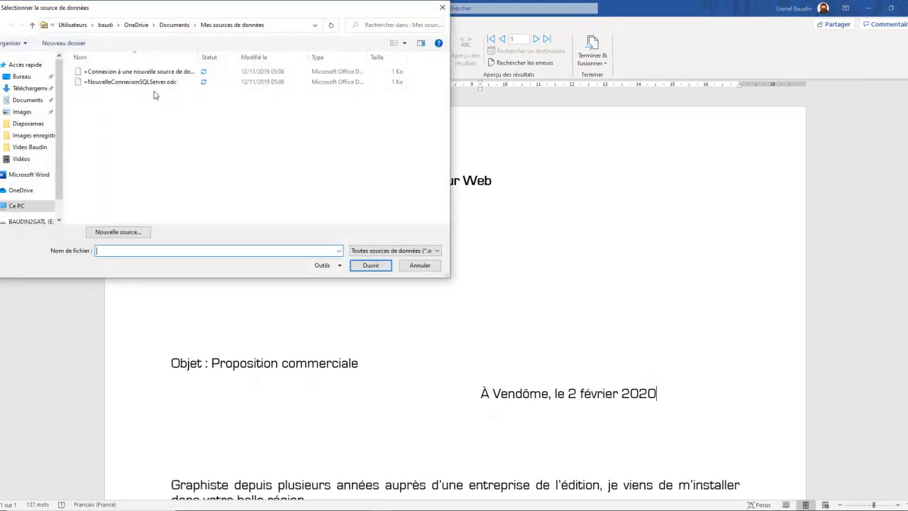
pyautogui.click(22, 78)
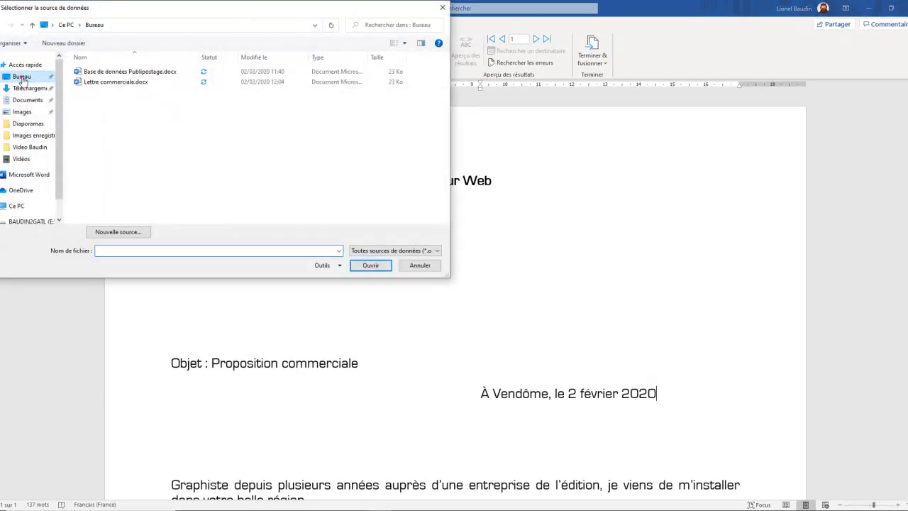
pyautogui.click(117, 75)
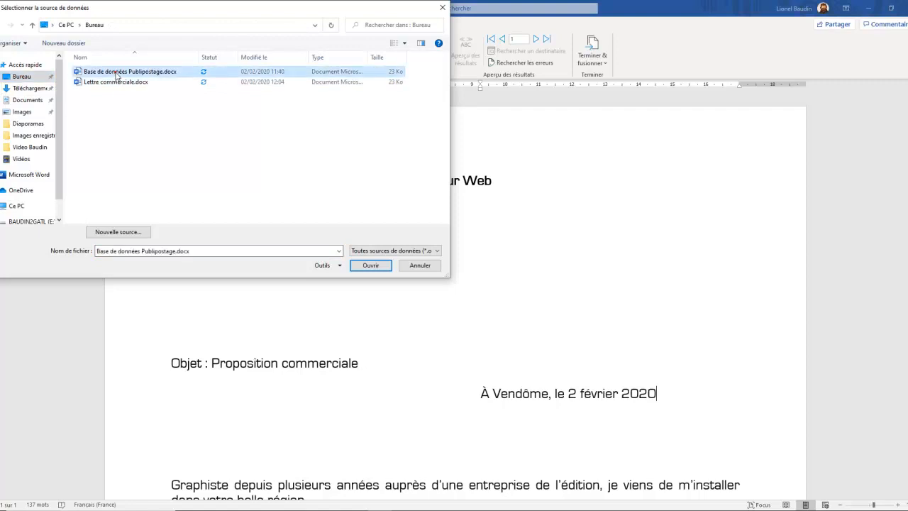
pyautogui.click(370, 266)
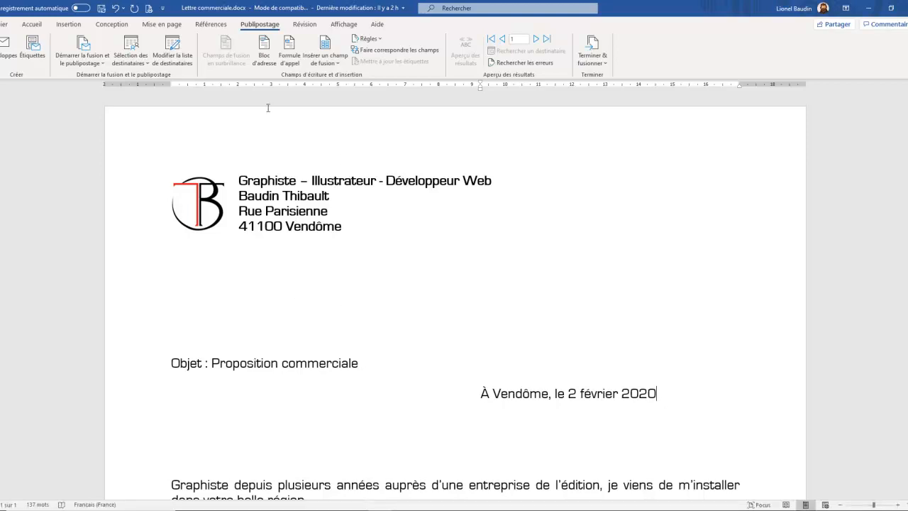
# Review the mail merge recipient list in a widened dialog, keeping all recipients selected
pyautogui.click(180, 69)
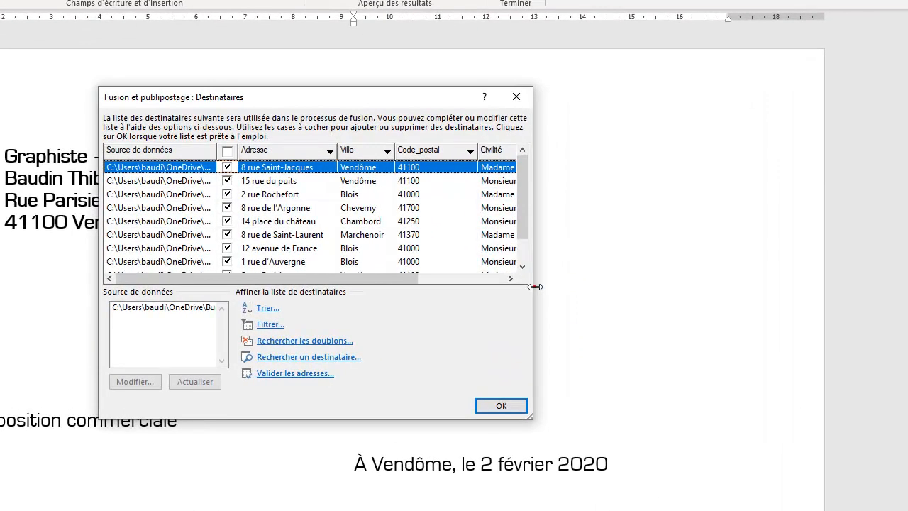
pyautogui.moveTo(534, 286); pyautogui.dragTo(809, 286)
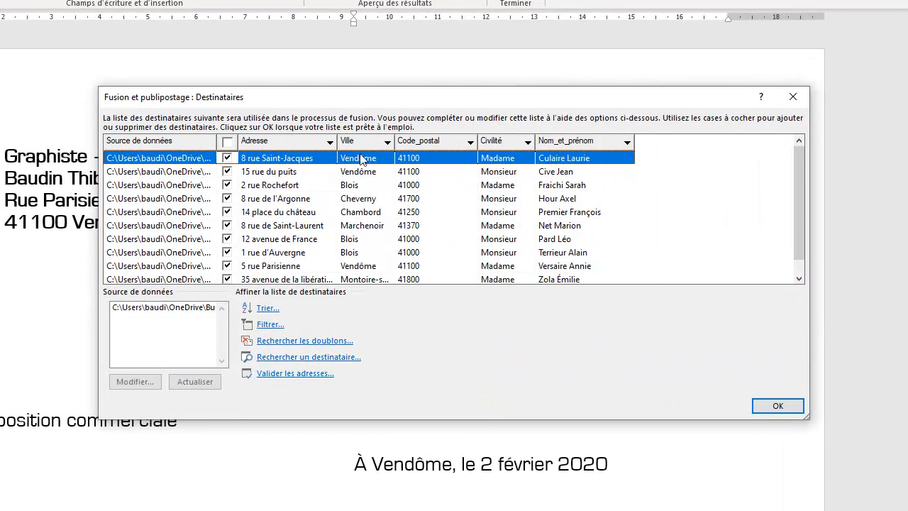
pyautogui.scroll(-1, 309, 177)
pyautogui.scroll(1, 295, 220)
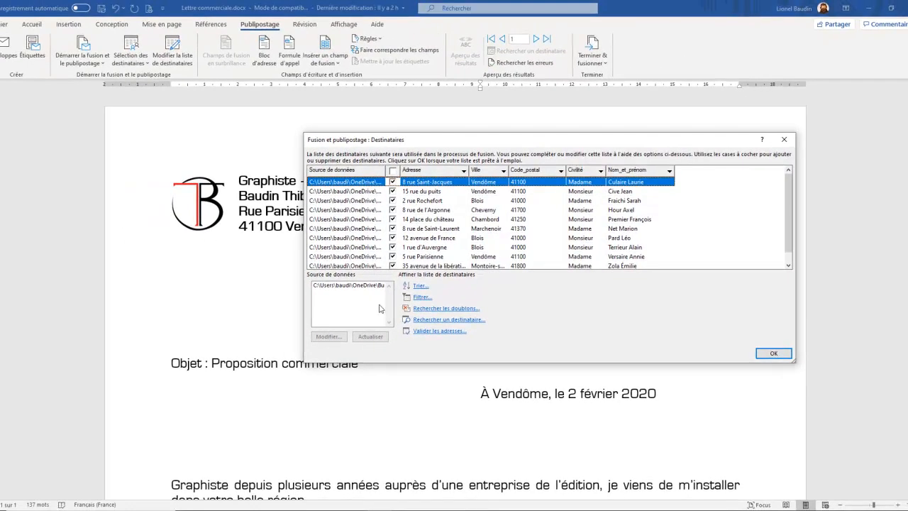
pyautogui.click(774, 354)
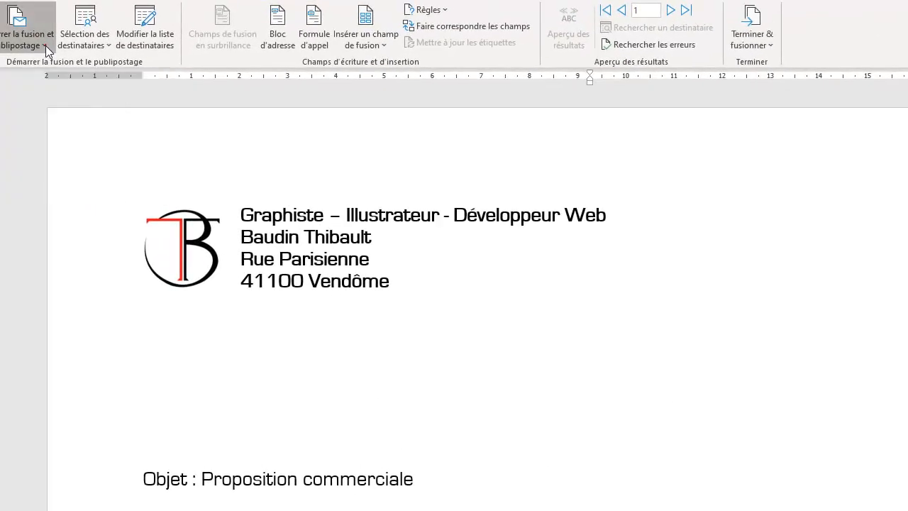
# Start the step-by-step mail merge wizard and advance past recipient selection to the letter-writing stage
pyautogui.click(45, 46)
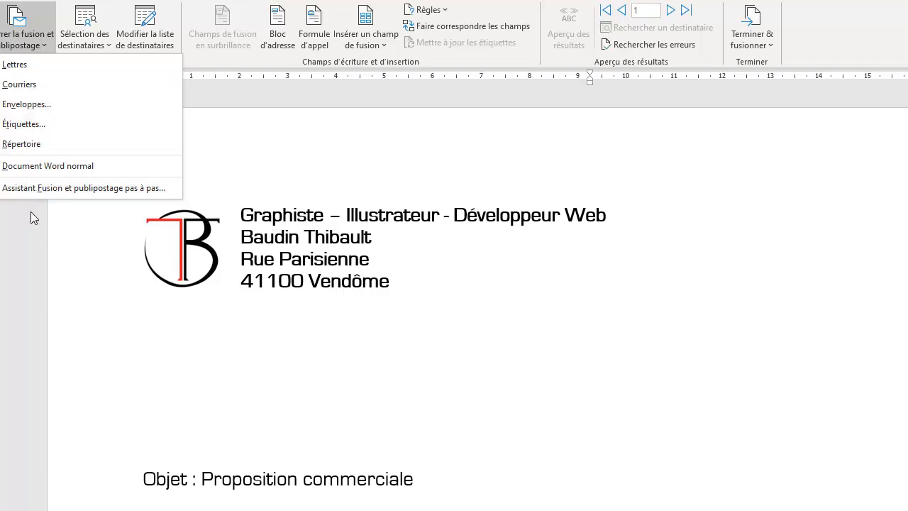
pyautogui.click(74, 188)
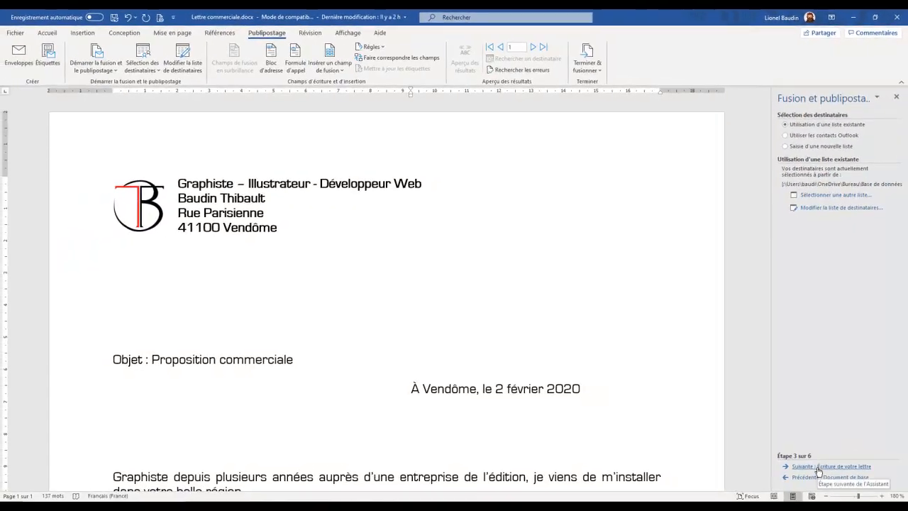
pyautogui.click(818, 467)
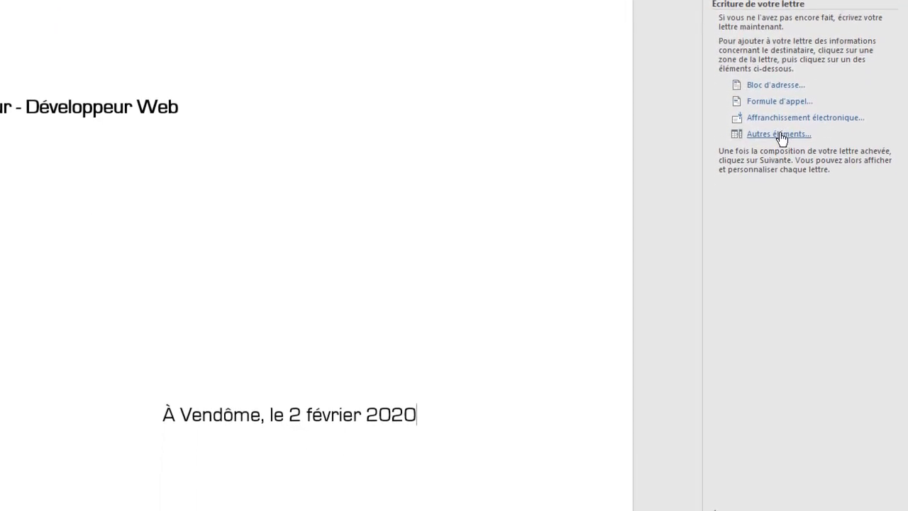
pyautogui.click(779, 134)
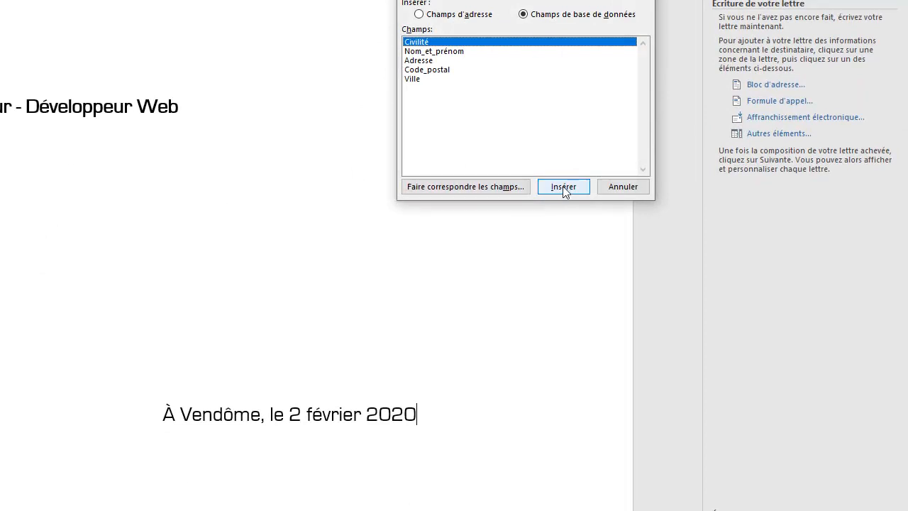
pyautogui.click(128, 210)
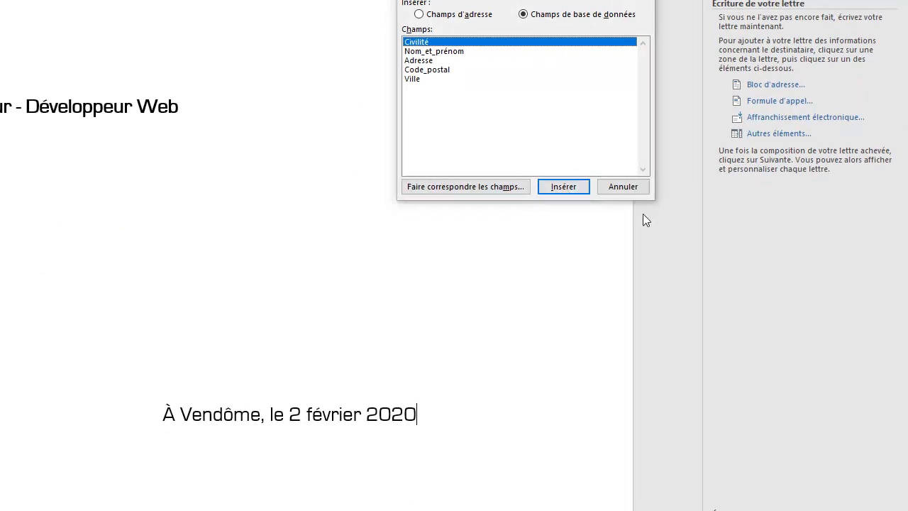
pyautogui.click(631, 191)
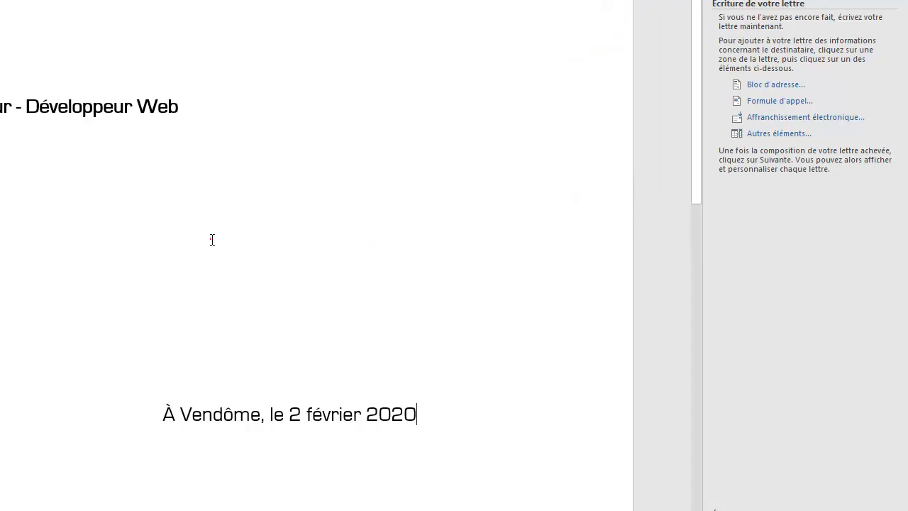
# Insert the Civilité and Nom_et_prénom database fields, separated by a space, on the recipient line above the date
pyautogui.click(771, 134)
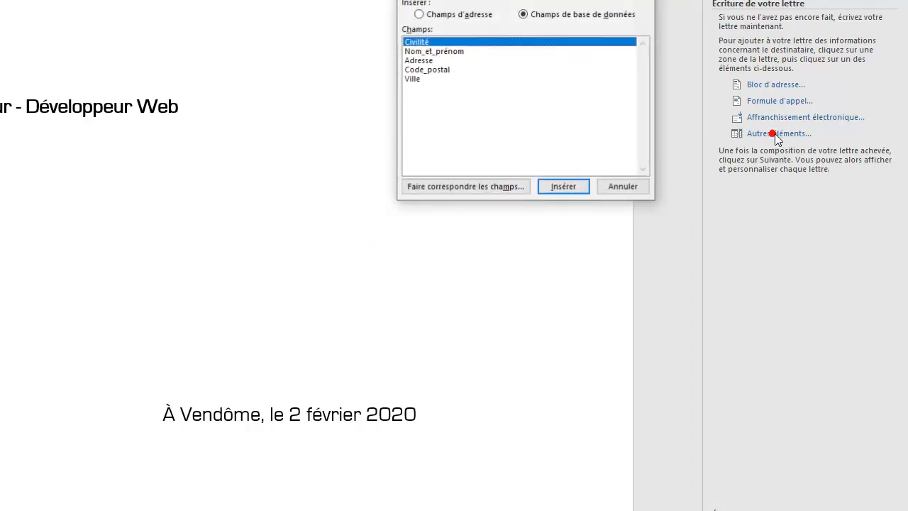
pyautogui.click(416, 43)
pyautogui.click(562, 186)
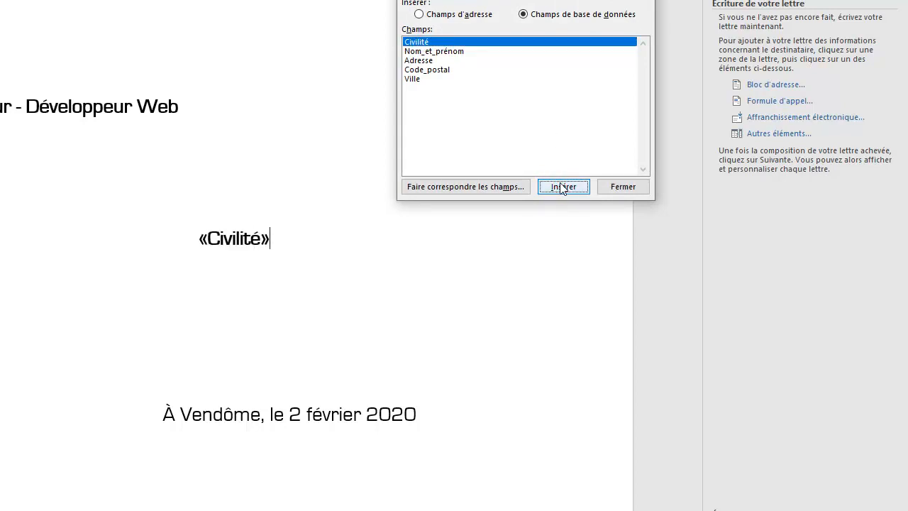
pyautogui.click(618, 190)
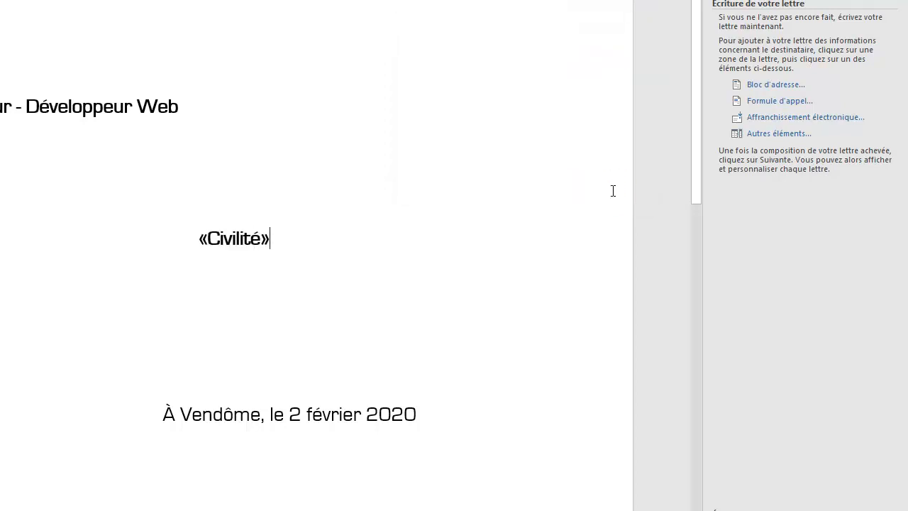
pyautogui.click(766, 135)
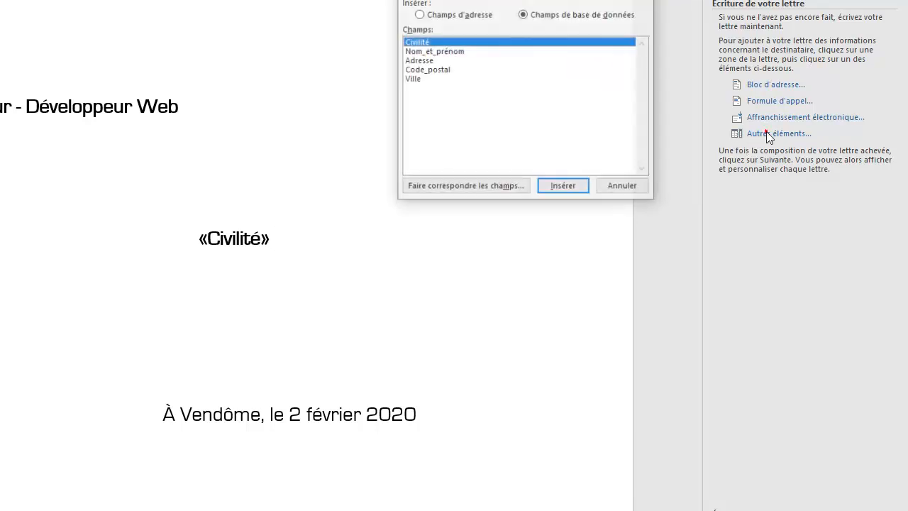
pyautogui.click(456, 52)
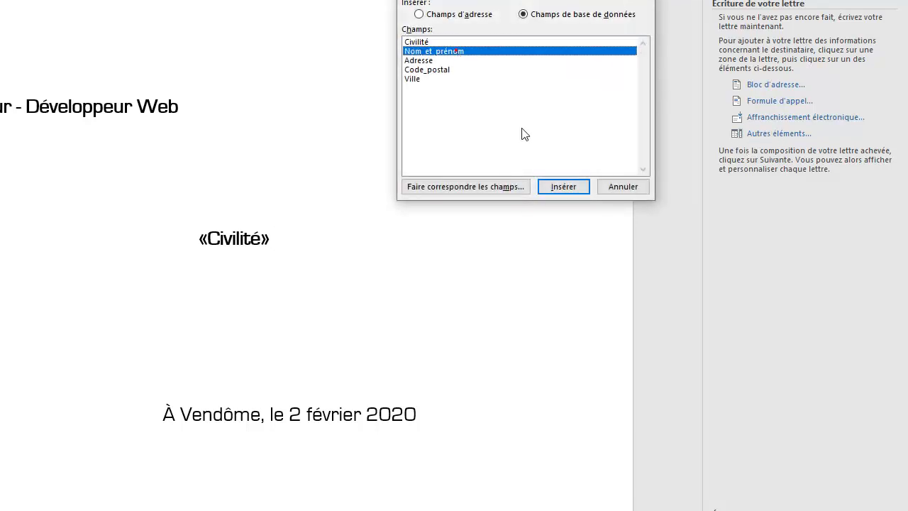
pyautogui.click(560, 186)
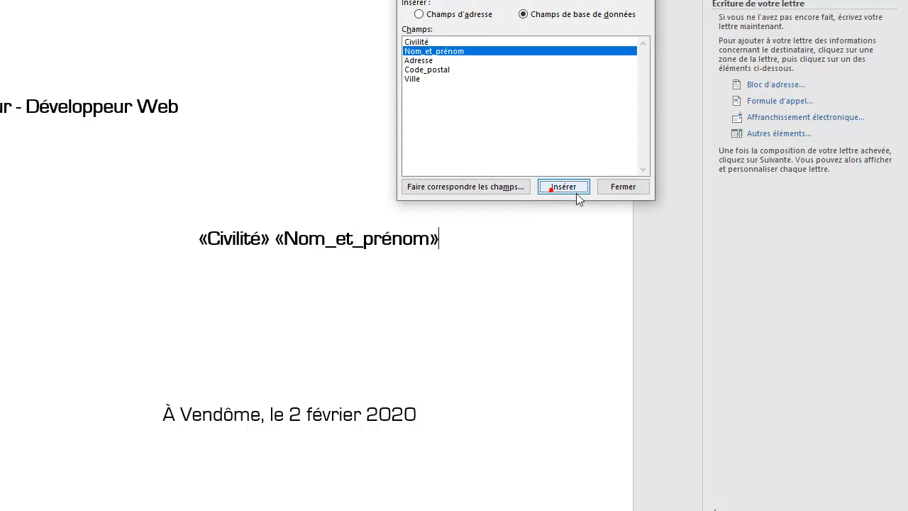
pyautogui.click(622, 188)
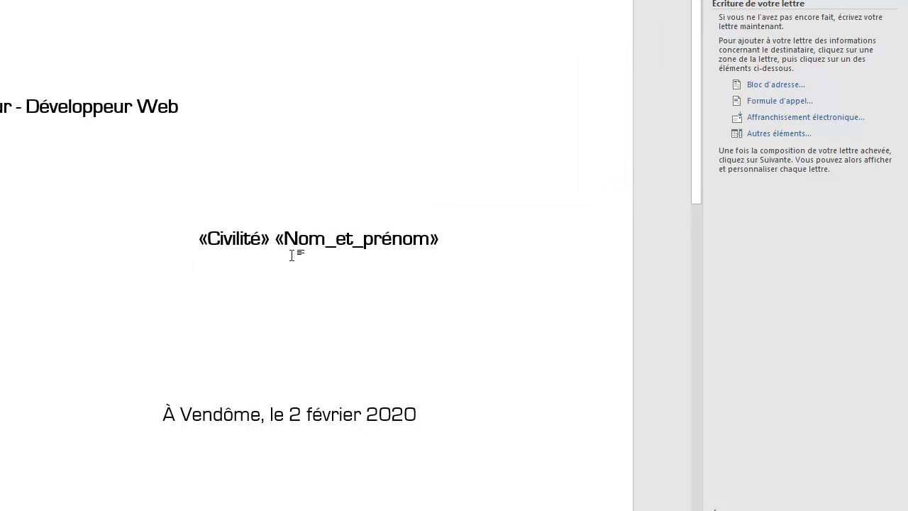
# Insert the Adresse merge field on a new line below the recipient's title and name
pyautogui.click(783, 135)
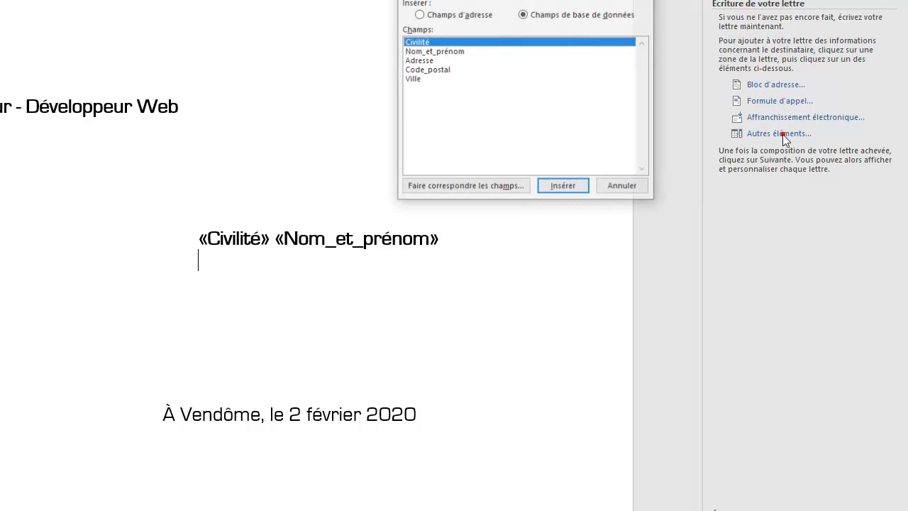
pyautogui.click(425, 61)
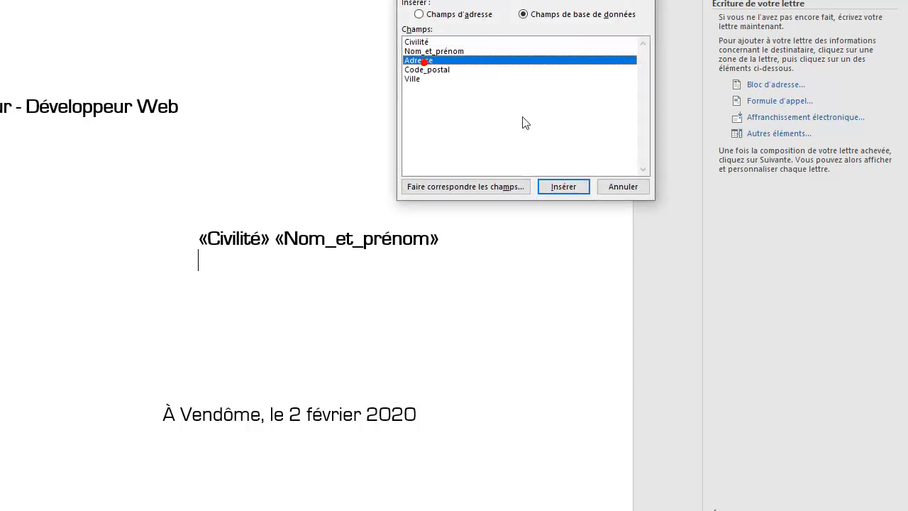
pyautogui.click(562, 189)
pyautogui.click(621, 190)
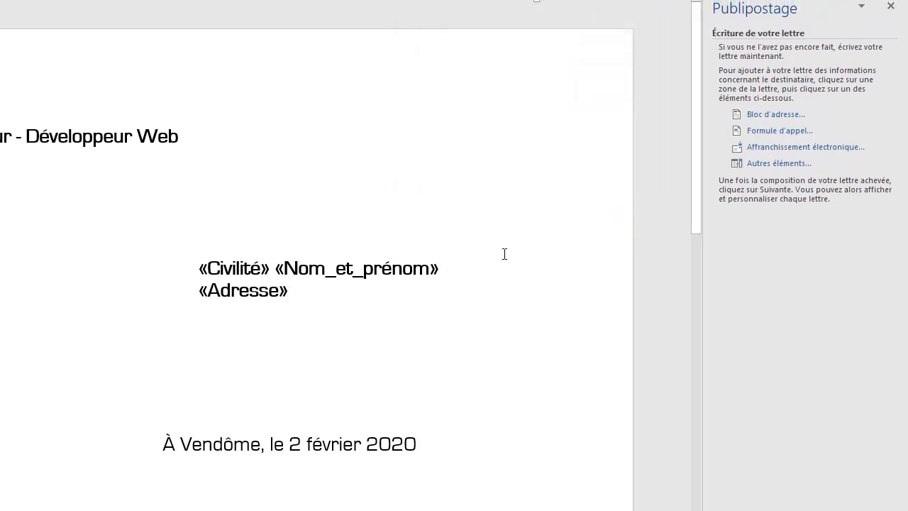
# Insert the Code_postal and Ville merge fields, separated by a space, on a new line below the address field
pyautogui.click(765, 165)
pyautogui.click(413, 99)
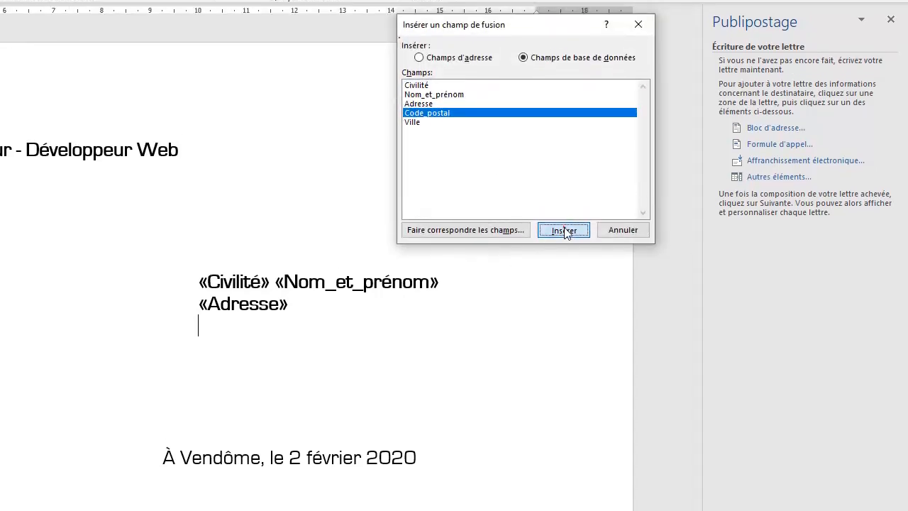
pyautogui.click(563, 216)
pyautogui.click(622, 216)
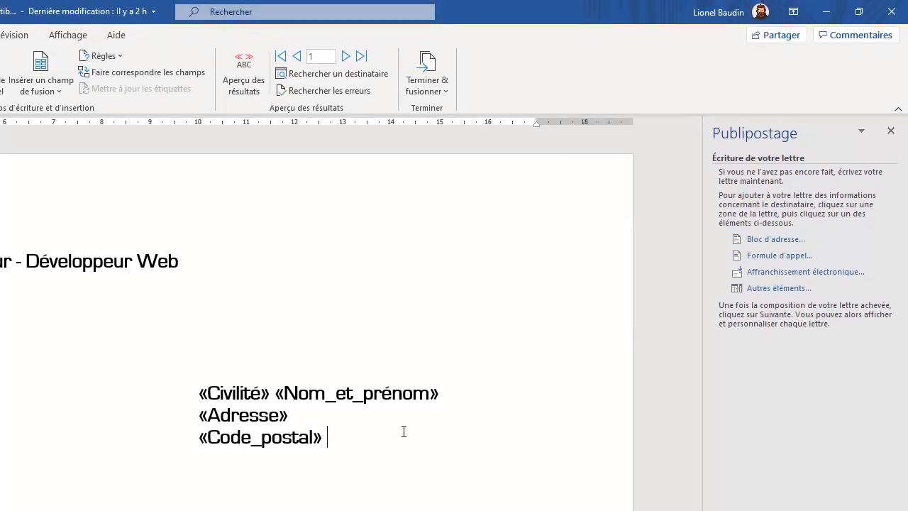
pyautogui.click(756, 289)
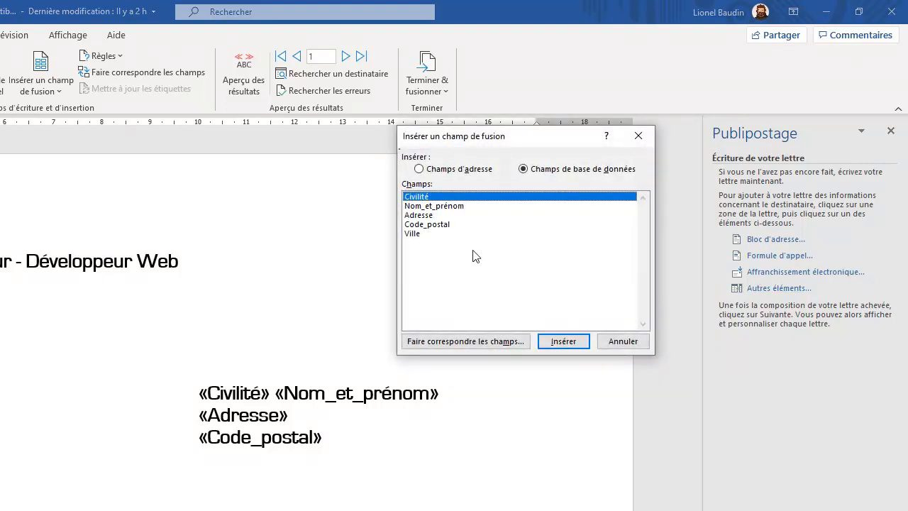
pyautogui.click(416, 233)
pyautogui.click(571, 343)
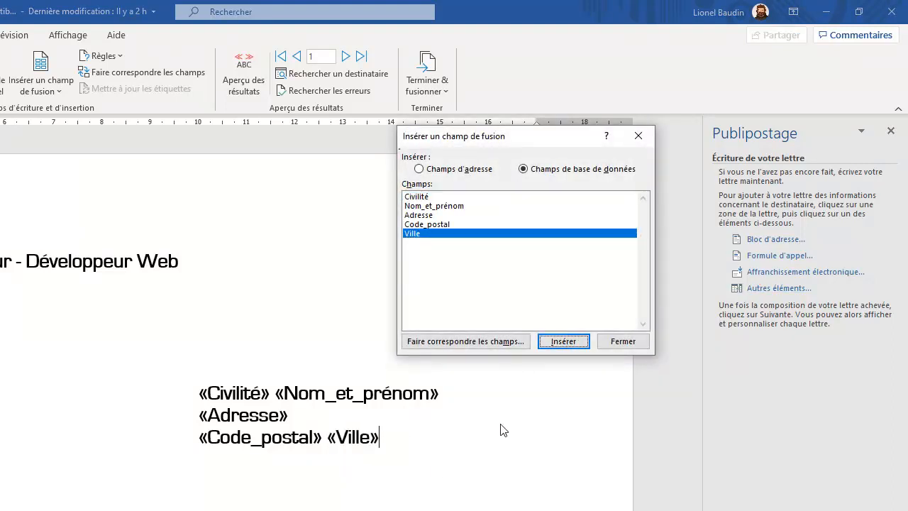
pyautogui.click(623, 341)
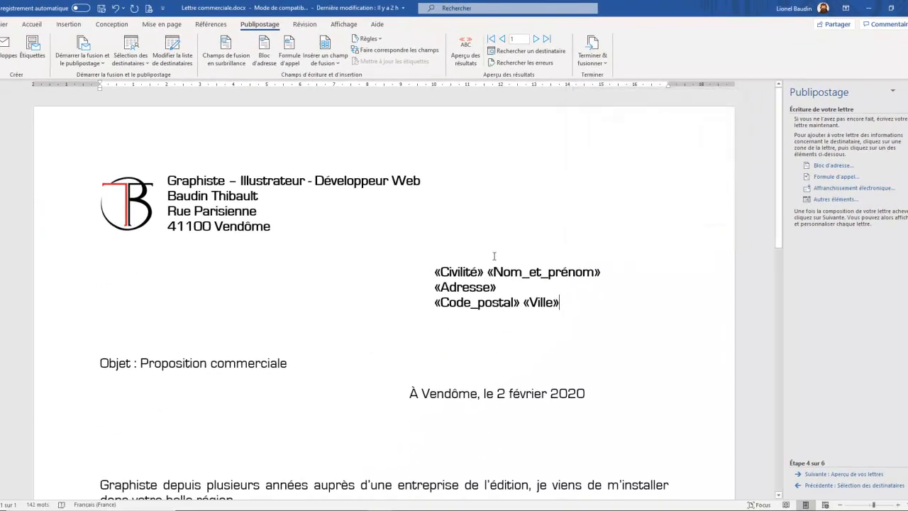
# Insert the Civilité merge field followed by a comma as the salutation above the first body paragraph
pyautogui.scroll(-1, 314, 378)
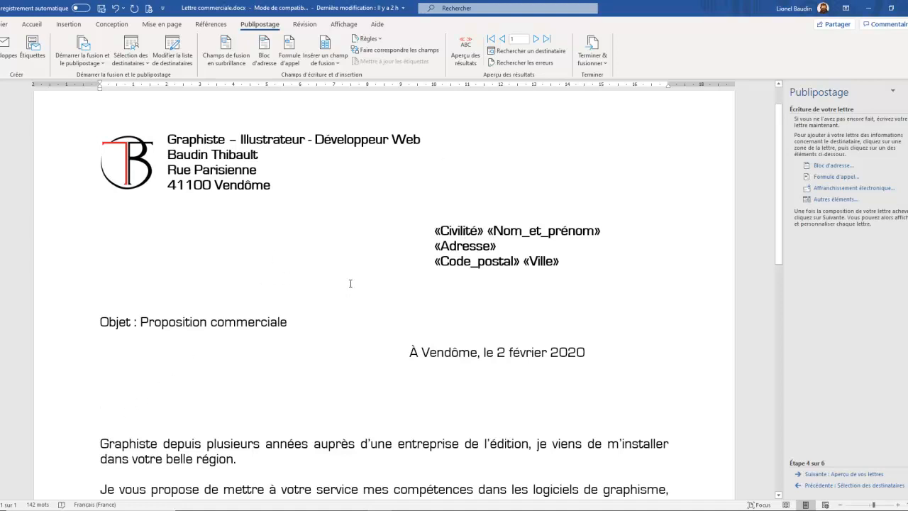
pyautogui.click(834, 199)
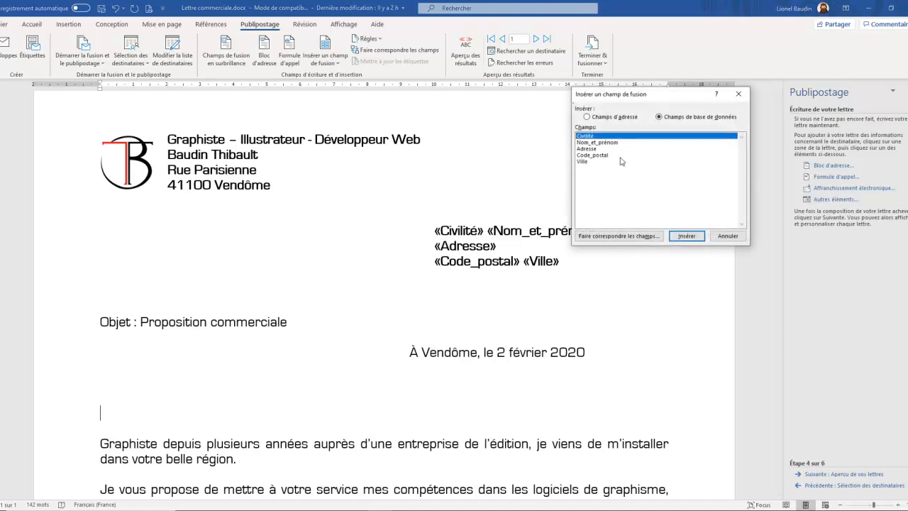
pyautogui.click(685, 235)
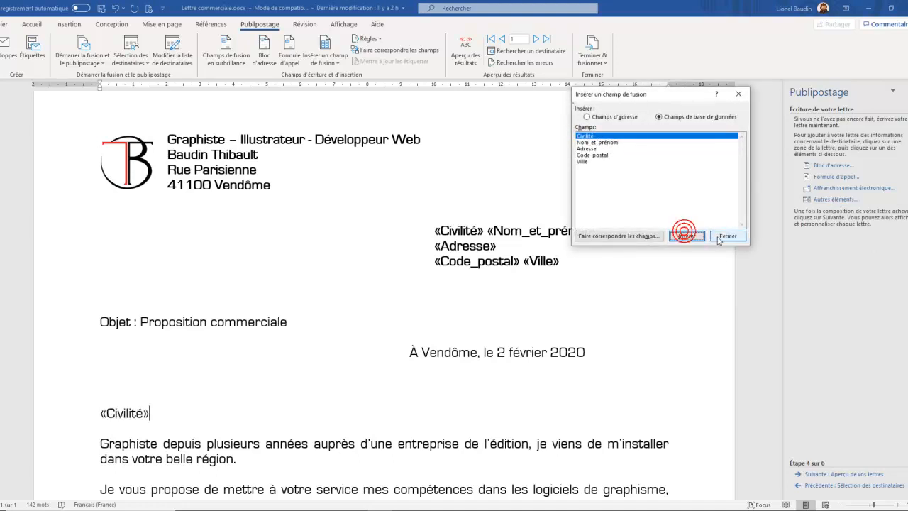
pyautogui.click(727, 237)
pyautogui.write(',')
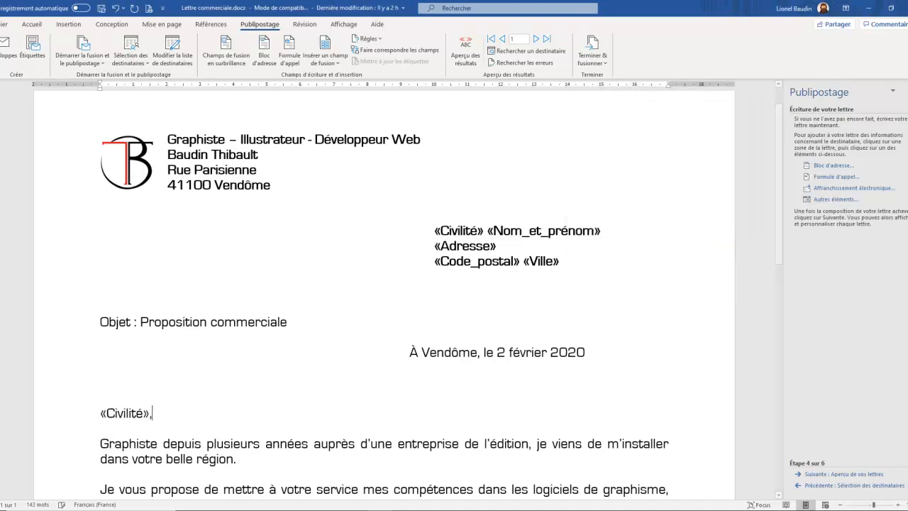
# Insert the Civilité merge field after "Veuillez agréer," in the closing sentence
pyautogui.scroll(-5, 405, 328)
pyautogui.scroll(-1, 406, 329)
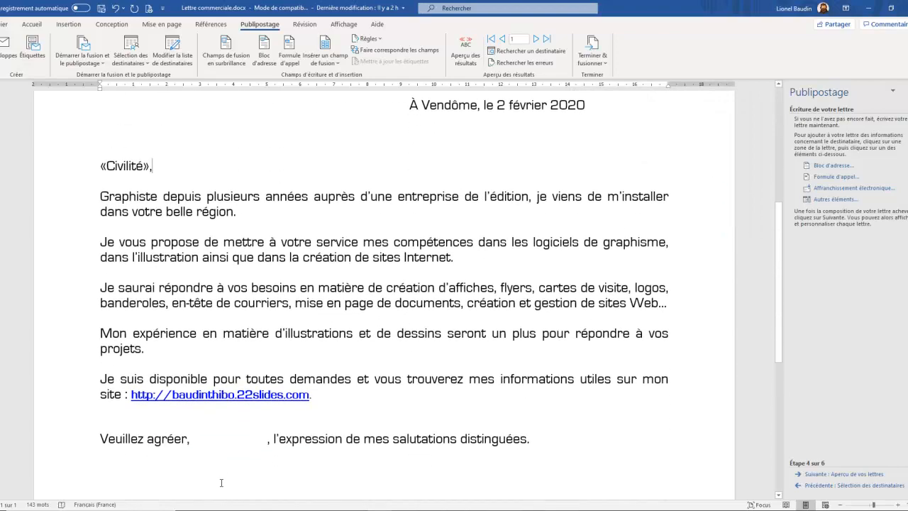
pyautogui.click(193, 437)
pyautogui.click(842, 202)
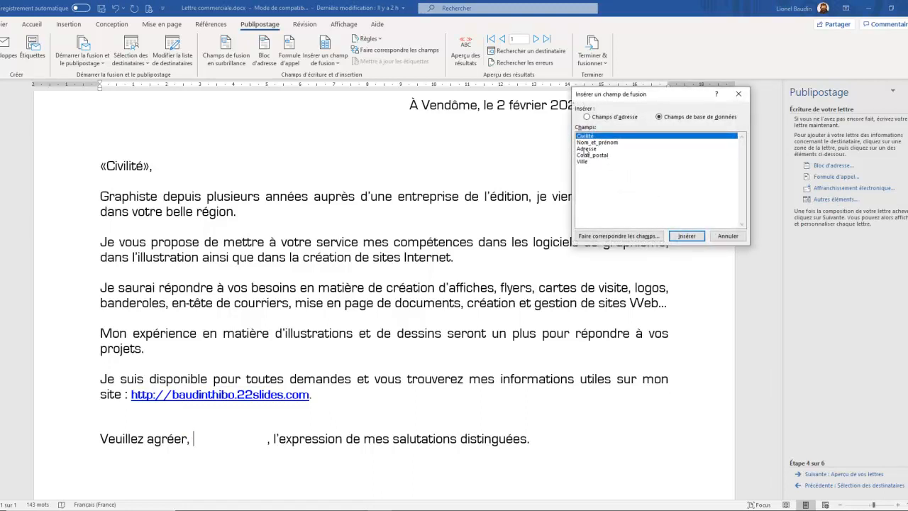
pyautogui.click(686, 236)
pyautogui.click(728, 237)
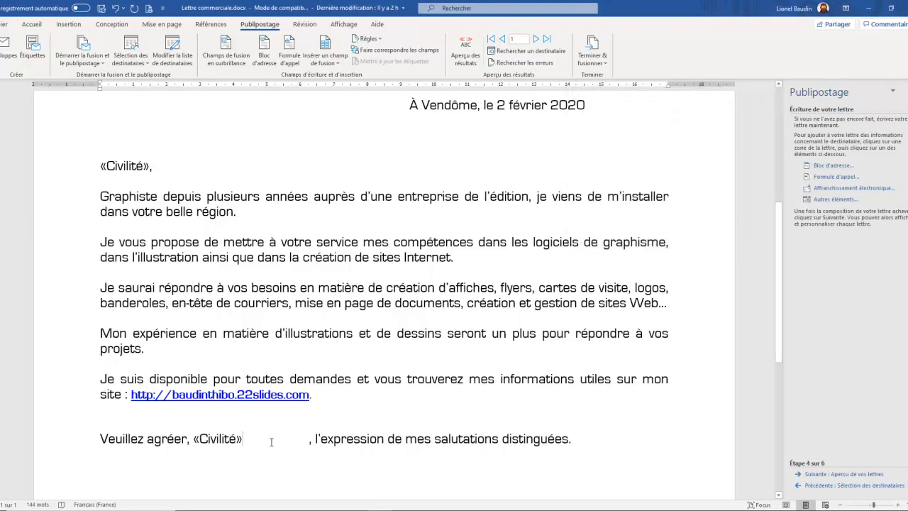
# Delete the surplus spaces between the Civilité field and the comma in the closing sentence
pyautogui.press('Delete')
pyautogui.press('Delete')
pyautogui.press('Delete')
pyautogui.press('Delete')
pyautogui.press('Delete')
pyautogui.press('Delete')
pyautogui.press('Delete')
pyautogui.press('Delete')
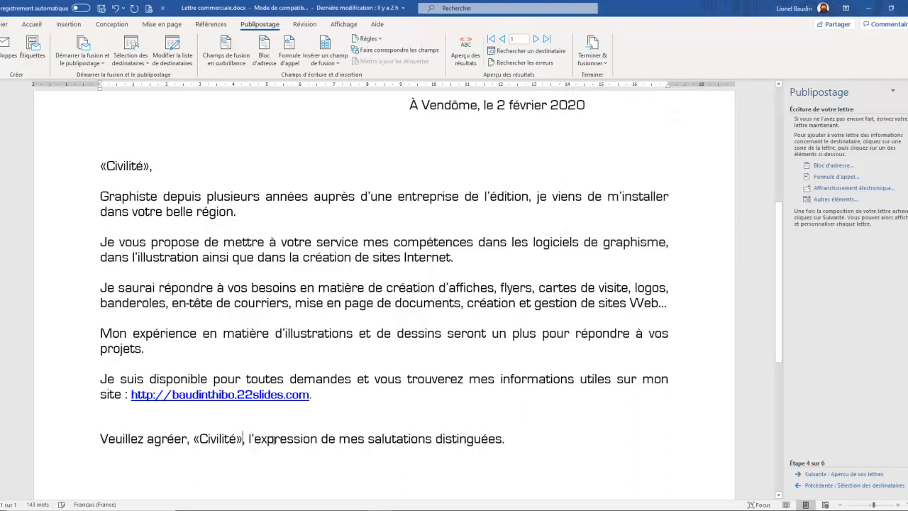
pyautogui.click(223, 455)
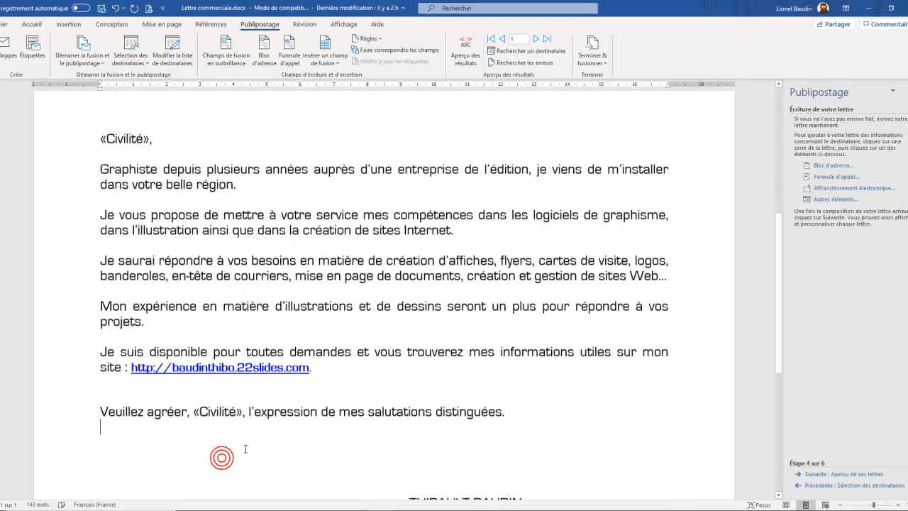
# Review the rest of the letter and advance the mail merge wizard to the letter preview stage
pyautogui.scroll(-5, 255, 432)
pyautogui.scroll(6, 502, 329)
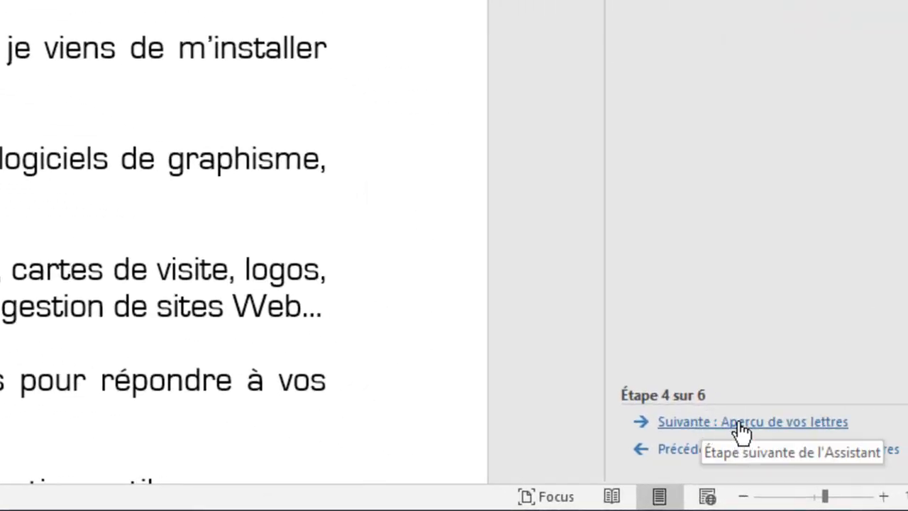
pyautogui.click(739, 424)
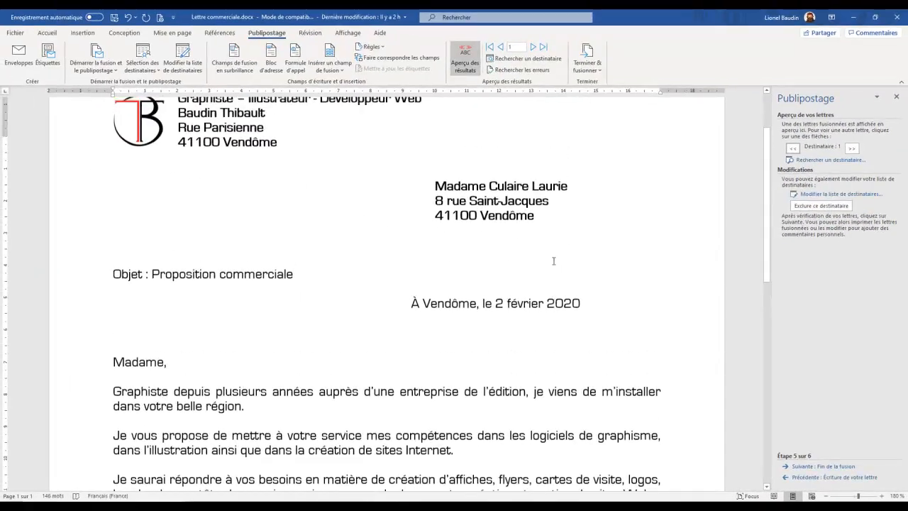
# Check the merged fields throughout the first letter and preview the following letters up to recipient 4
pyautogui.scroll(2, 437, 109)
pyautogui.scroll(-1, 323, 275)
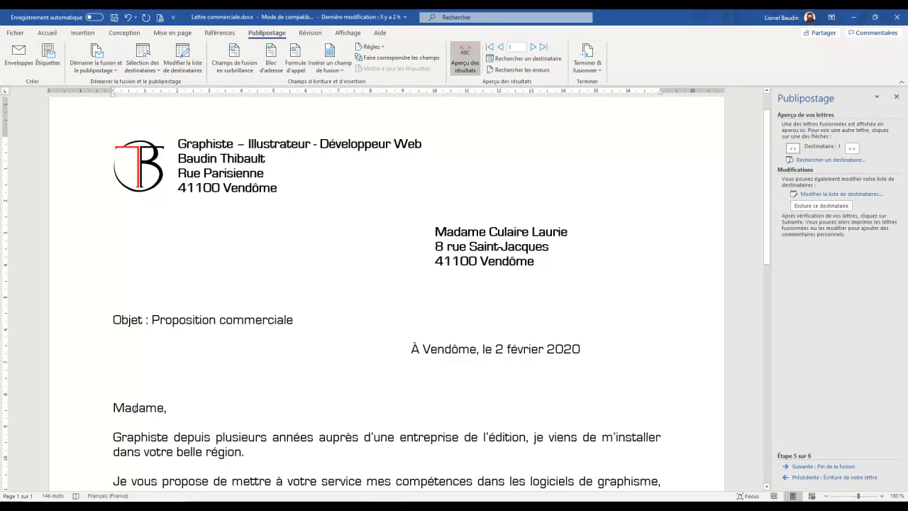
pyautogui.scroll(-7, 200, 438)
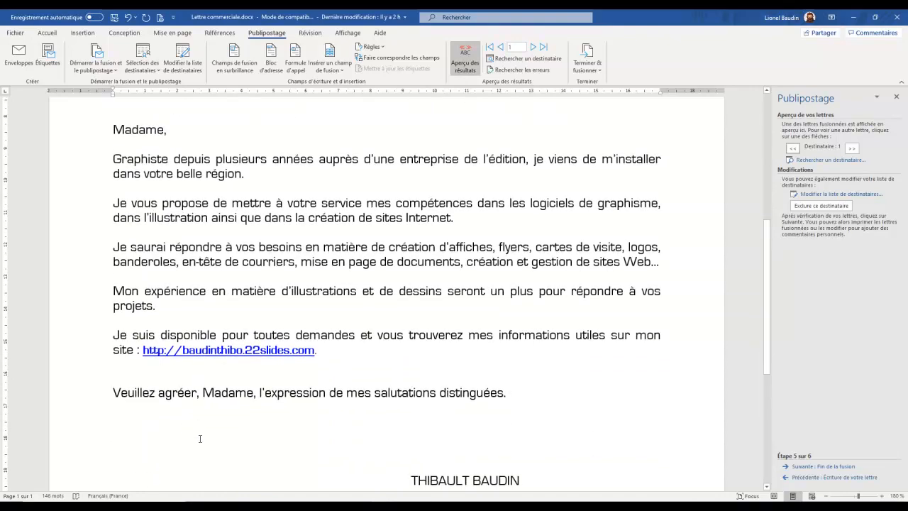
pyautogui.scroll(7, 274, 364)
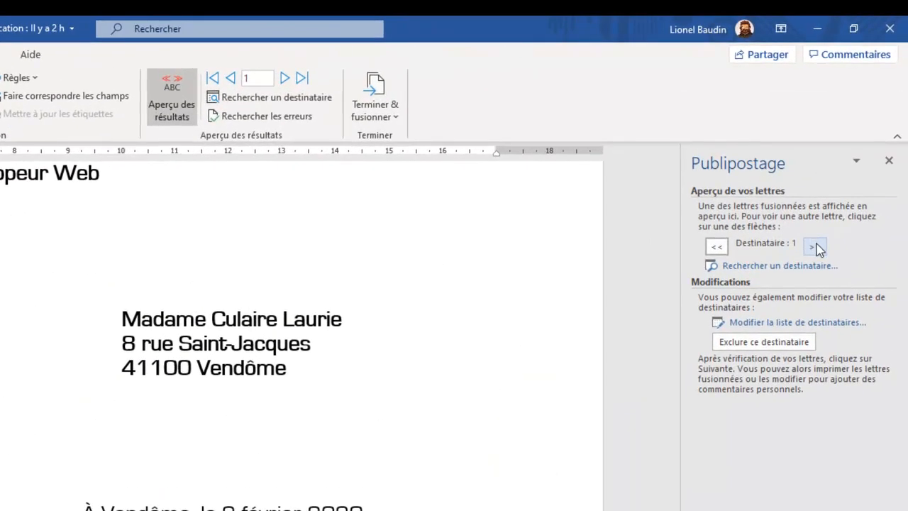
pyautogui.click(816, 247)
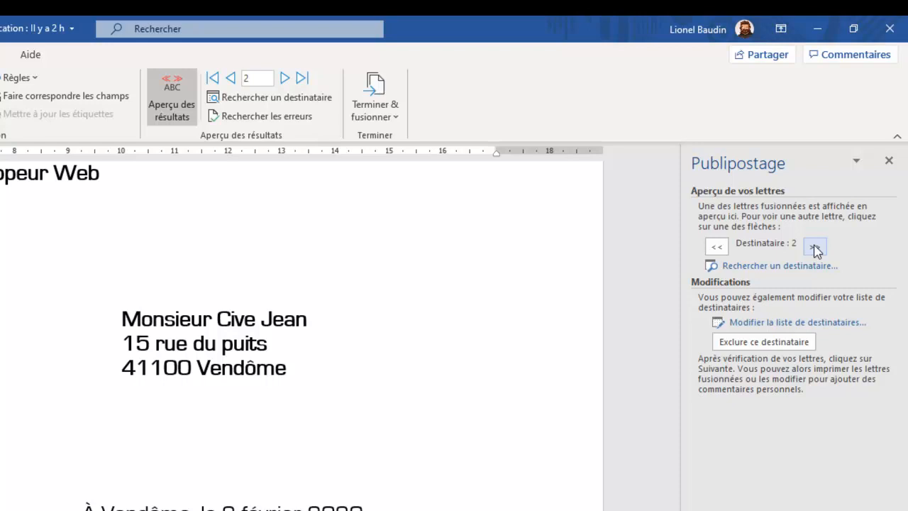
pyautogui.click(814, 247)
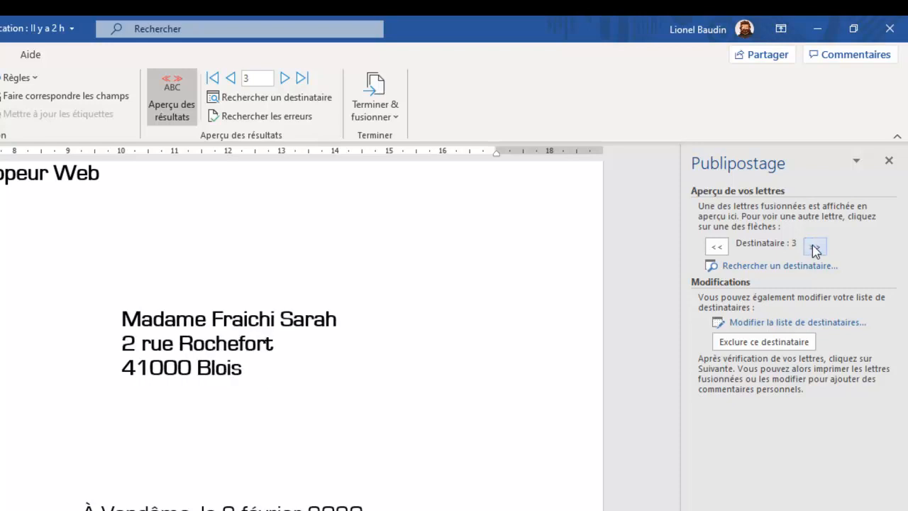
pyautogui.click(815, 247)
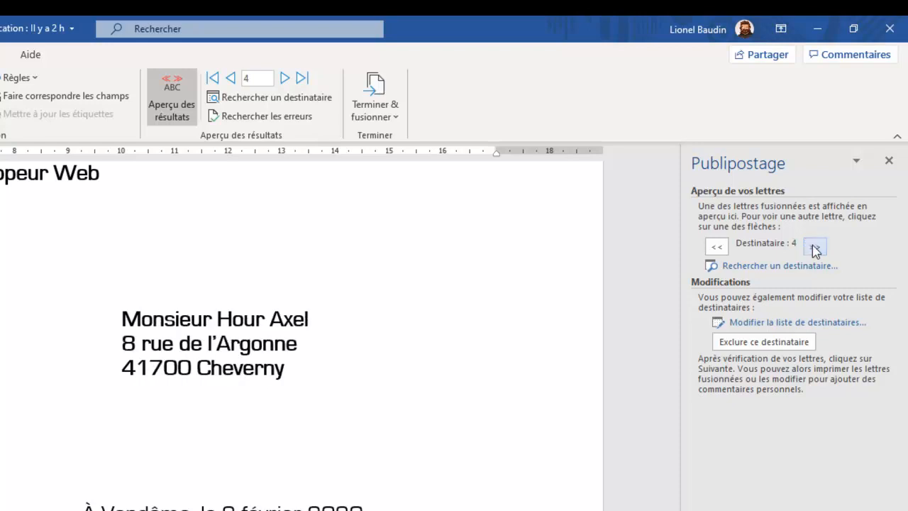
# Preview the remaining letters up to recipient 10, return to recipient 4, and advance the mail merge wizard to its final stage
pyautogui.click(815, 247)
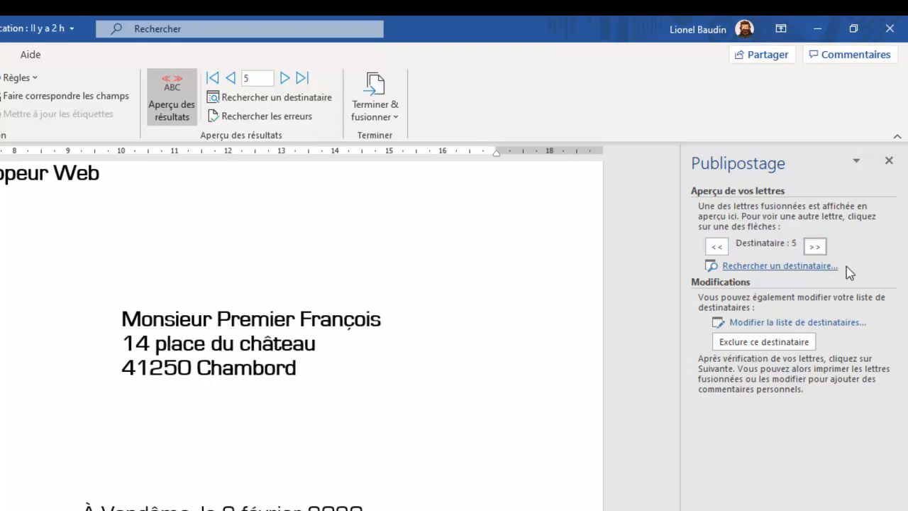
pyautogui.click(823, 250)
pyautogui.click(822, 249)
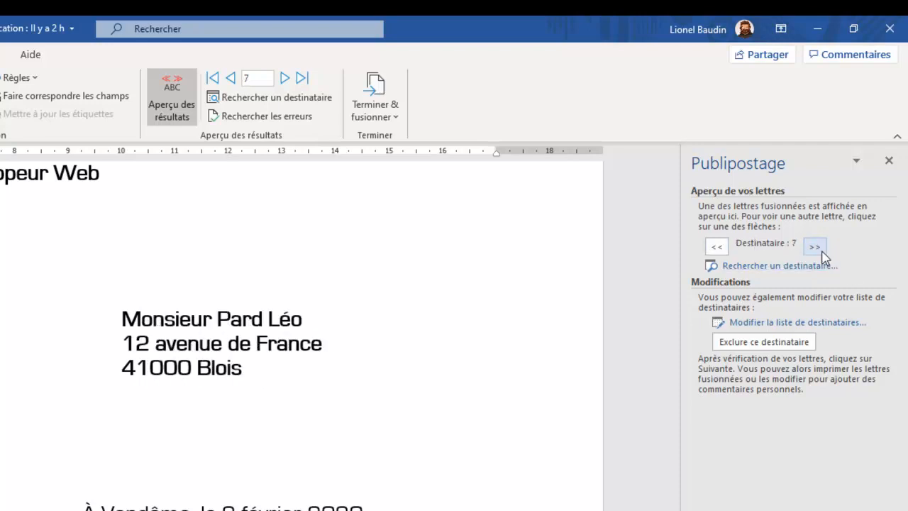
pyautogui.click(822, 251)
pyautogui.click(822, 251)
pyautogui.click(821, 251)
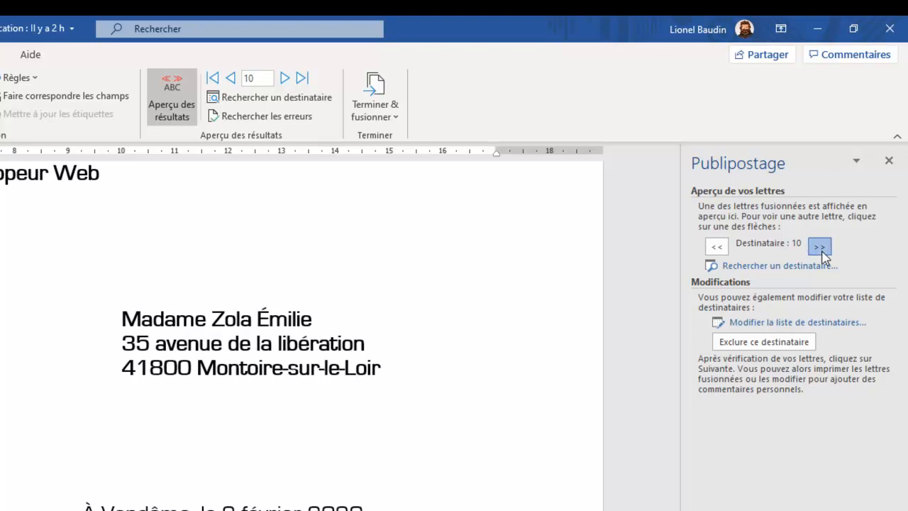
pyautogui.click(820, 248)
pyautogui.click(716, 247)
pyautogui.click(716, 247)
pyautogui.click(716, 246)
pyautogui.click(716, 247)
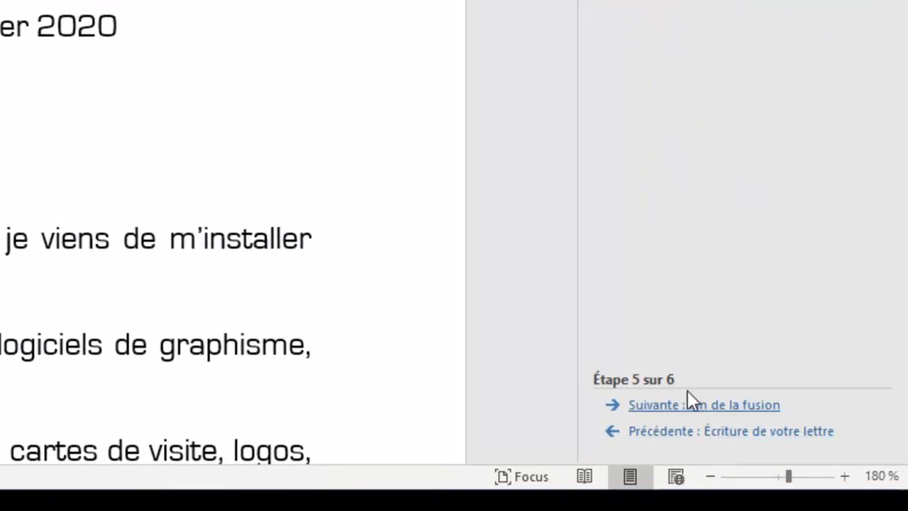
pyautogui.click(683, 410)
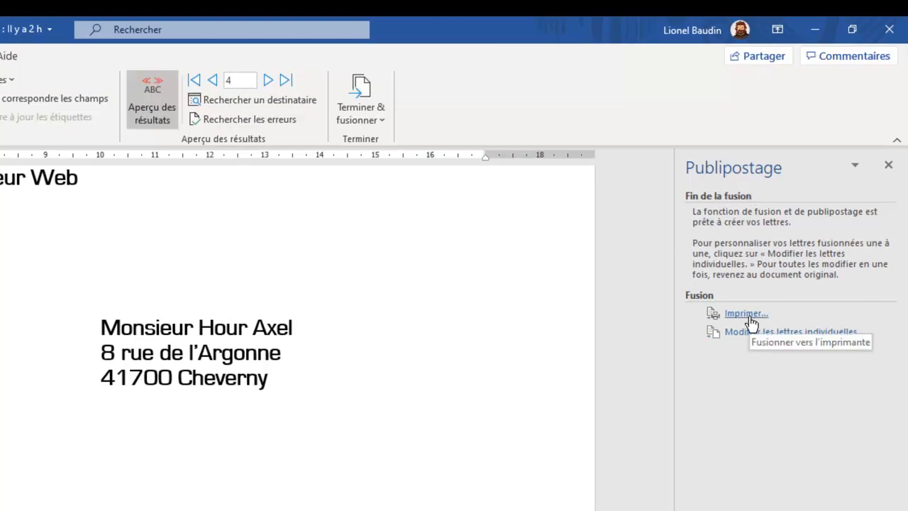
# Examine the print merge options for all records, the current record and a record range, and leave without printing
pyautogui.click(741, 318)
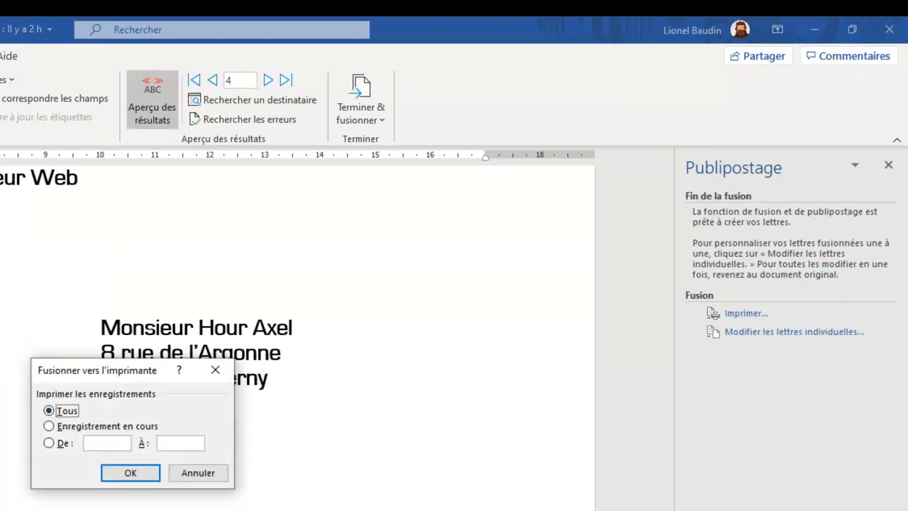
pyautogui.click(49, 426)
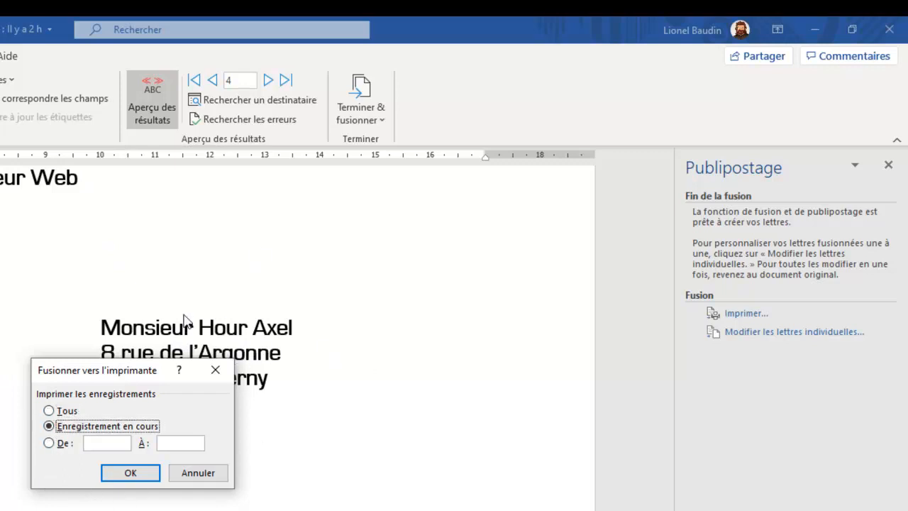
pyautogui.click(50, 443)
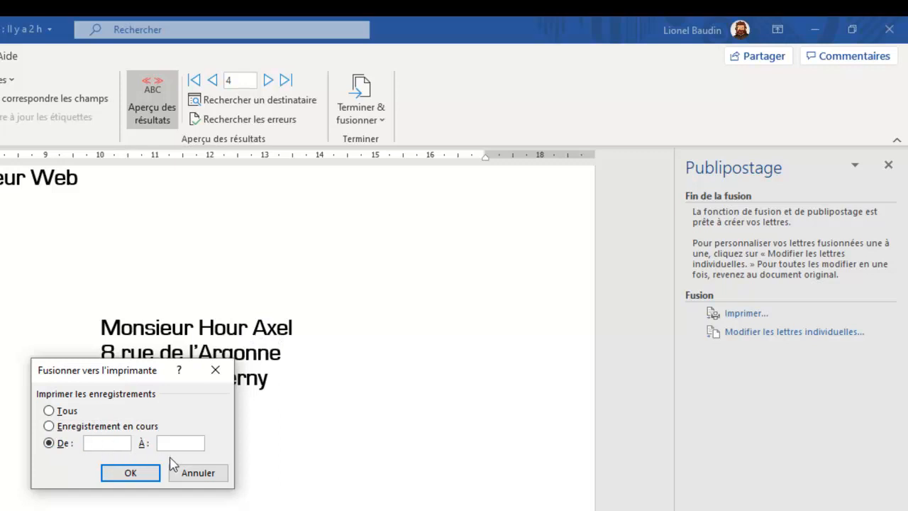
pyautogui.click(190, 478)
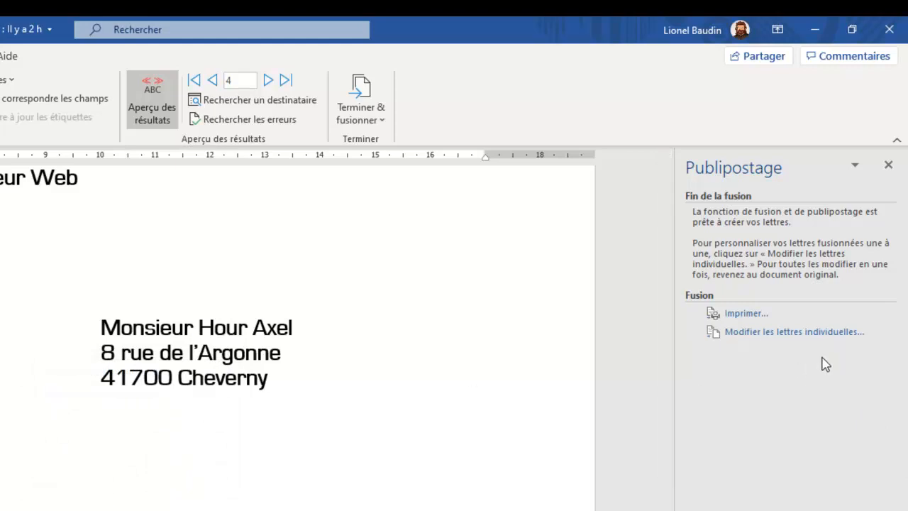
# Merge all records into a new document of individually editable letters
pyautogui.click(807, 338)
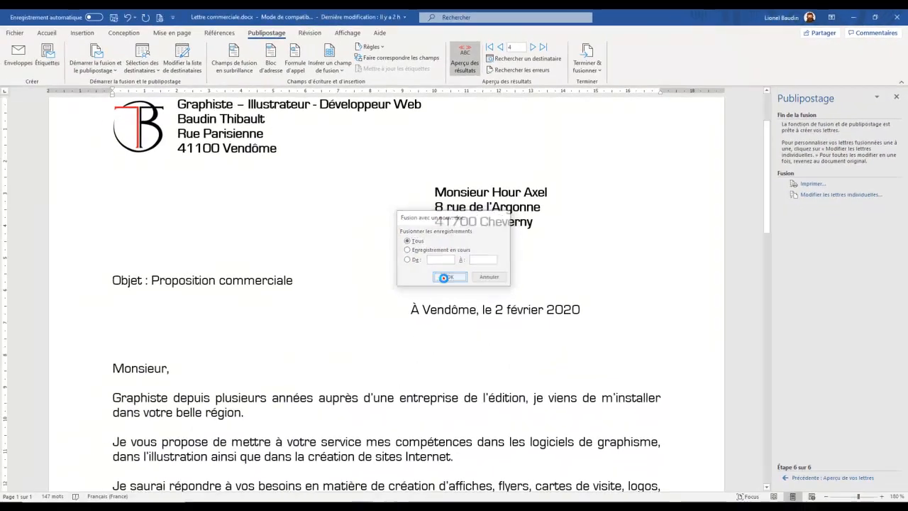
pyautogui.click(127, 472)
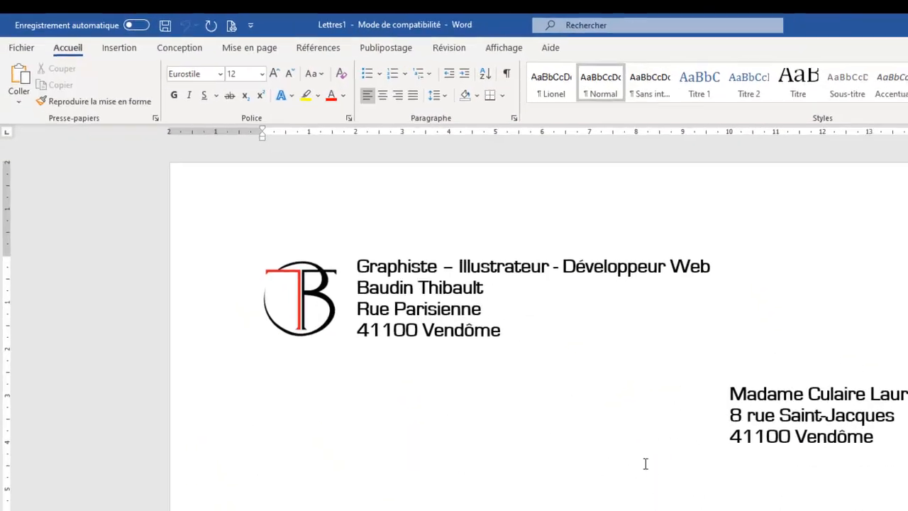
# Examine the first letters of the merged document, checking each one's address block, salutation and closing sentence as well as the page count
pyautogui.scroll(-1, 748, 480)
pyautogui.scroll(-3, 748, 480)
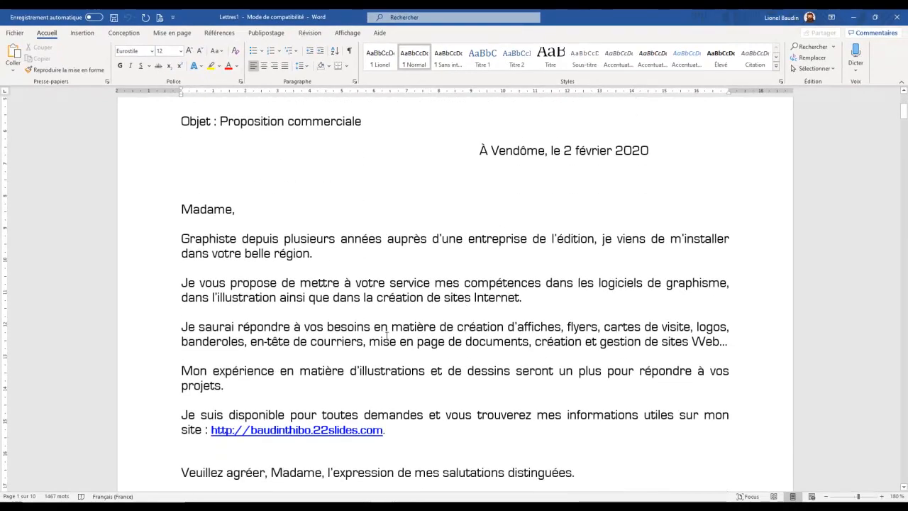
pyautogui.scroll(-10, 389, 319)
pyautogui.scroll(5, 397, 306)
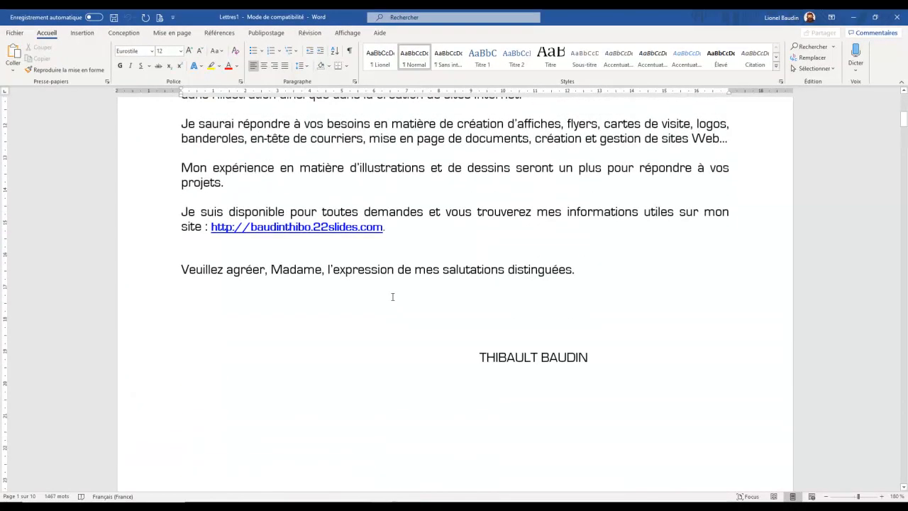
pyautogui.scroll(5, 393, 296)
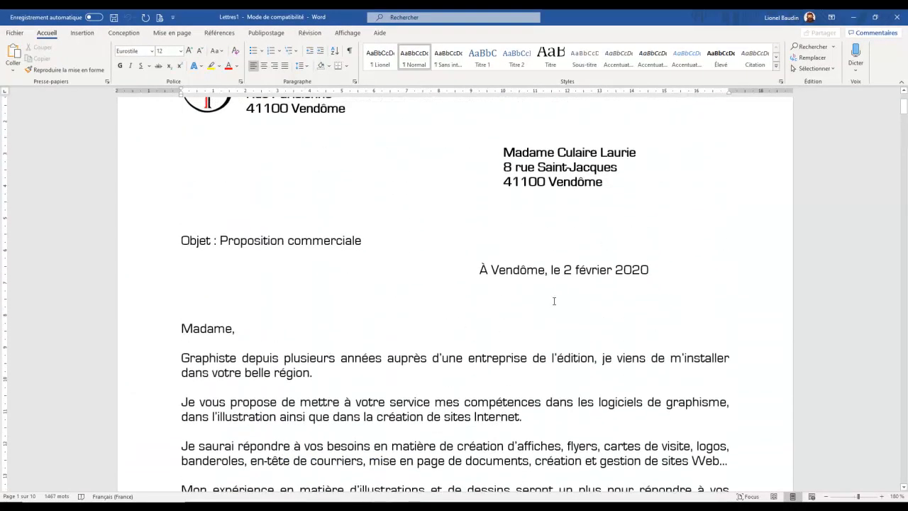
pyautogui.scroll(-12, 414, 272)
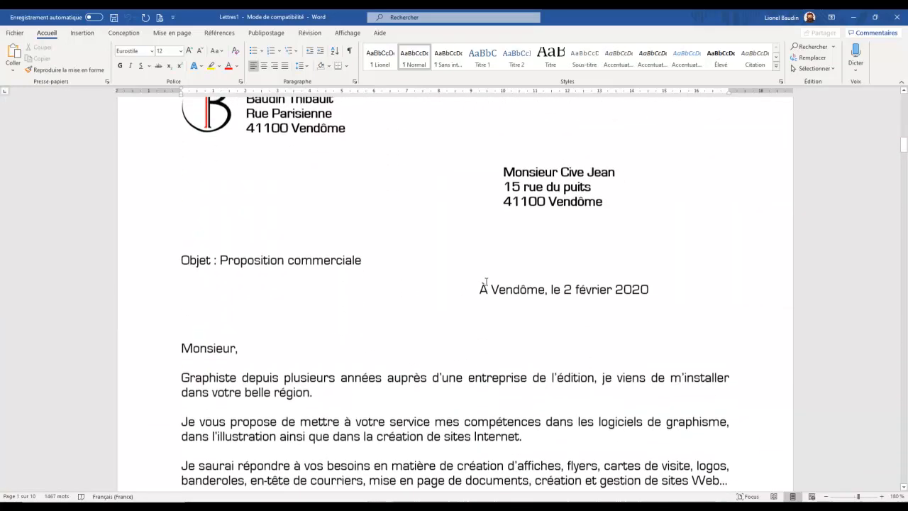
pyautogui.scroll(-8, 485, 283)
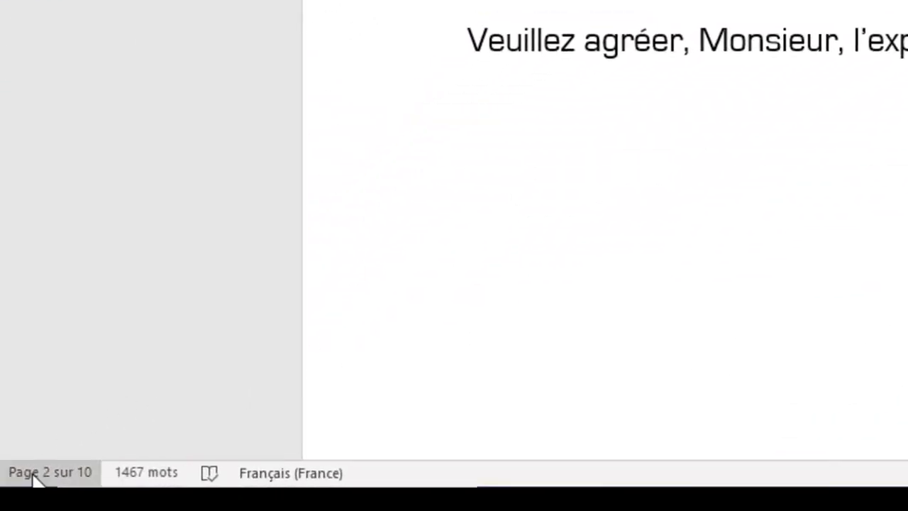
pyautogui.scroll(-3, 359, 446)
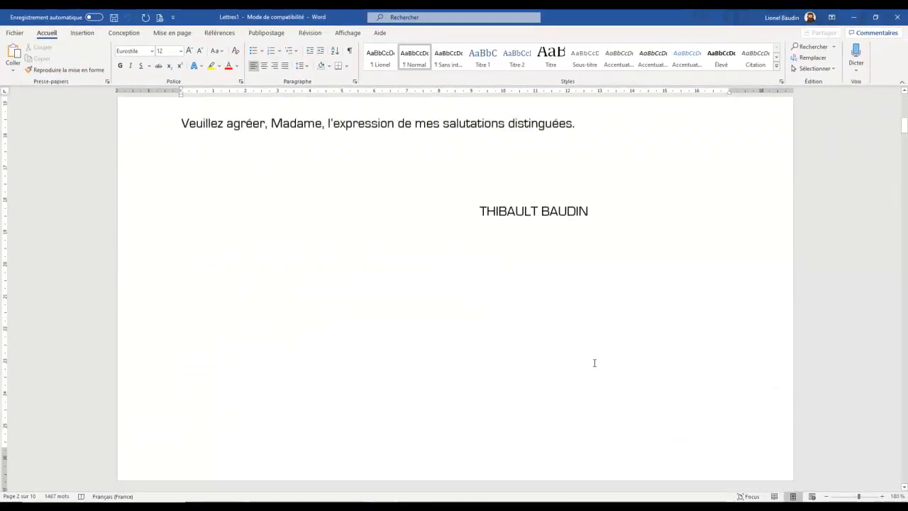
pyautogui.scroll(10, 594, 363)
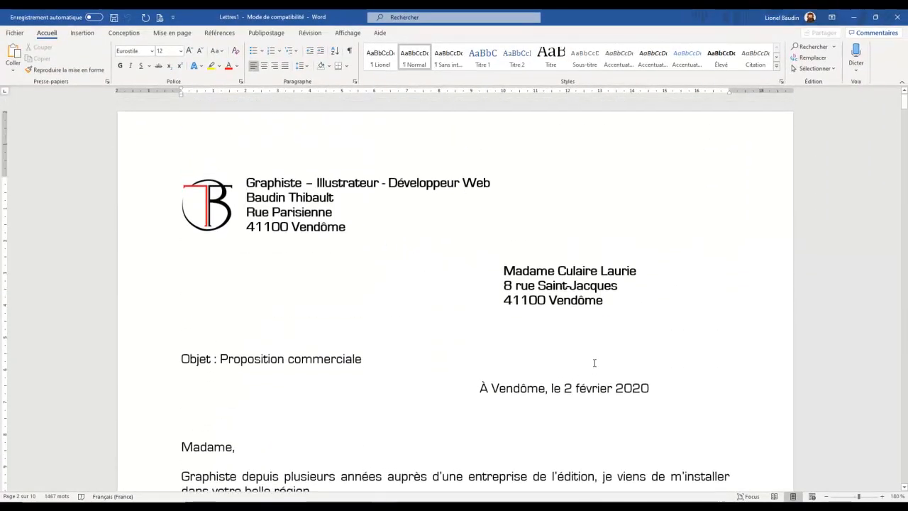